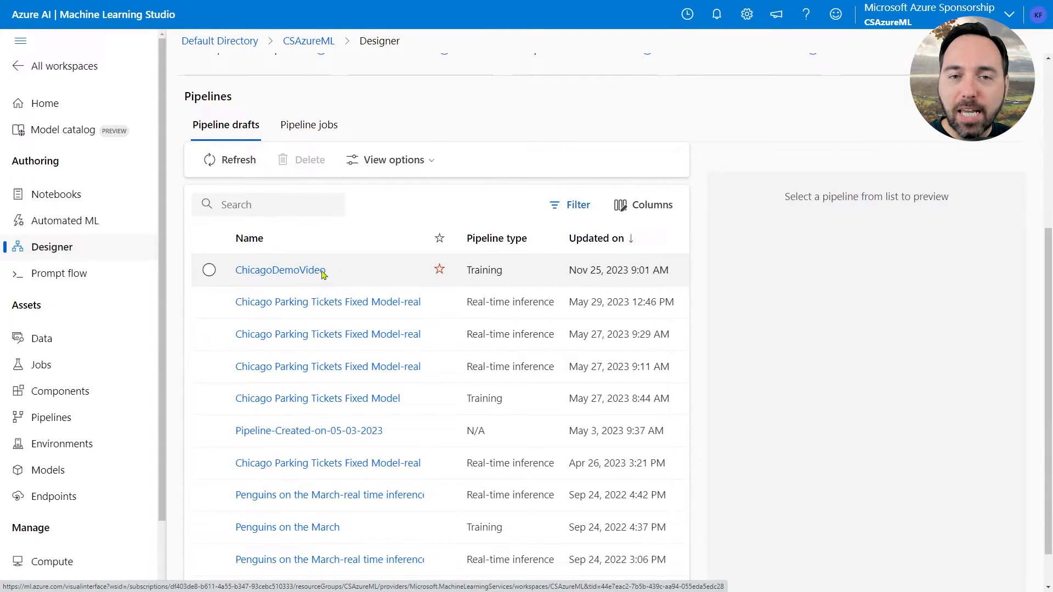
Preview the ChicagoDemoVideo pipeline draft, then open the completed ChicagoDemoVideo pipeline job.
left_click(209, 273)
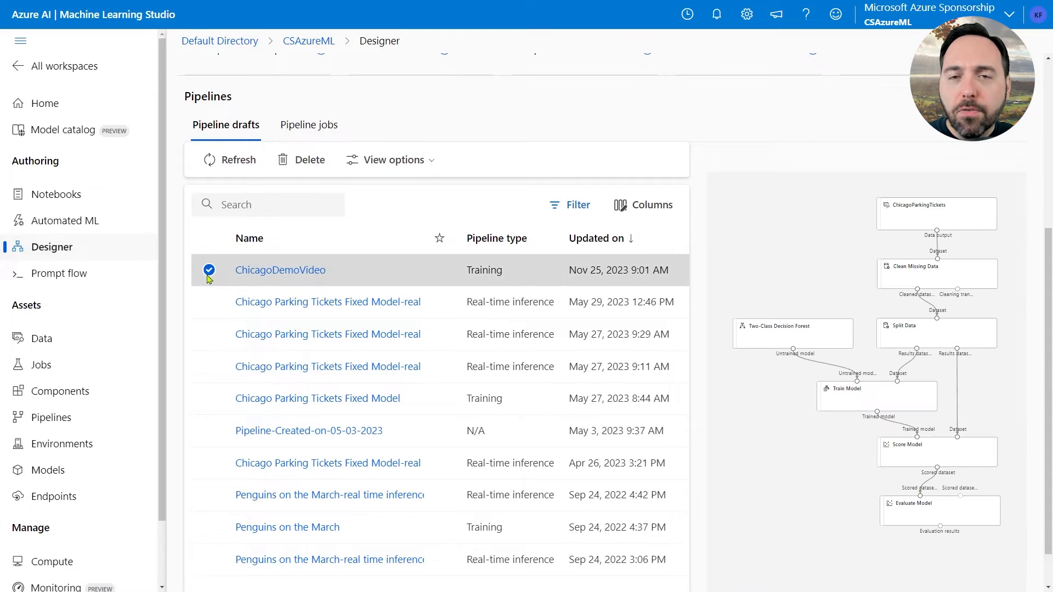
left_click(290, 132)
scroll(386, 105, "down", 1)
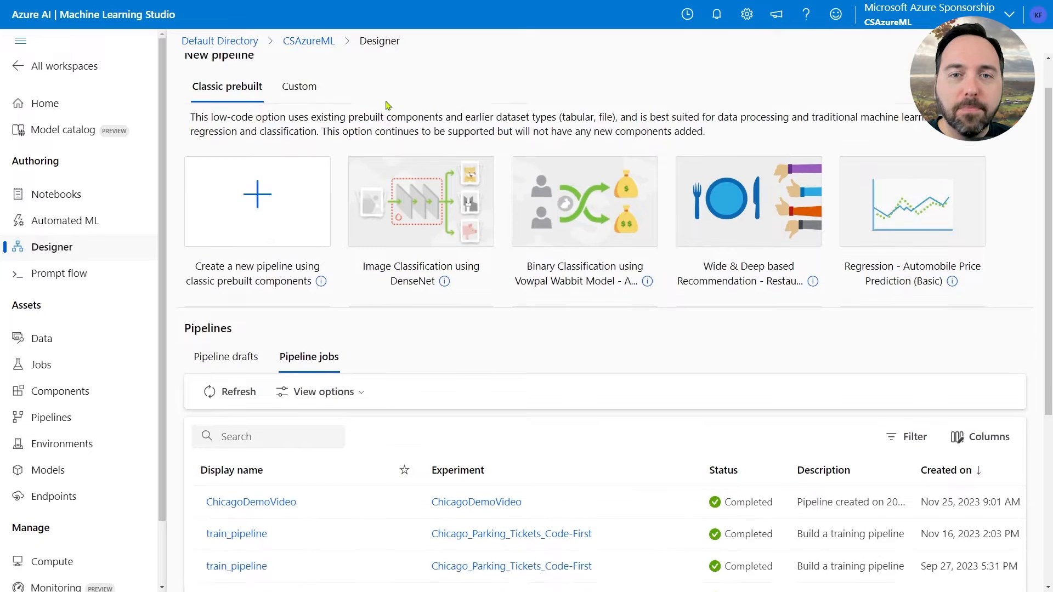
scroll(386, 106, "down", 4)
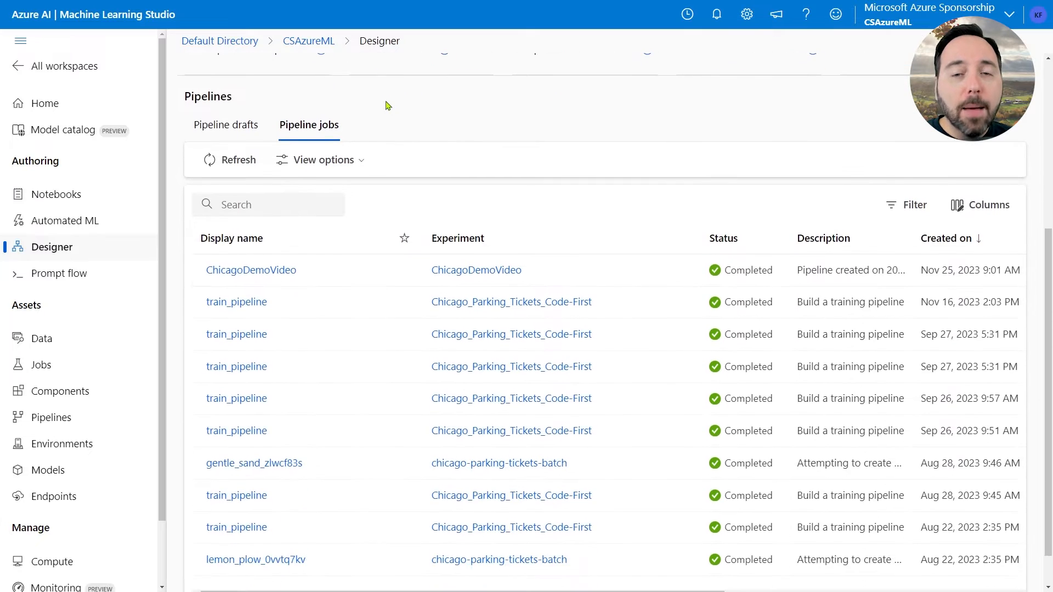
left_click(250, 271)
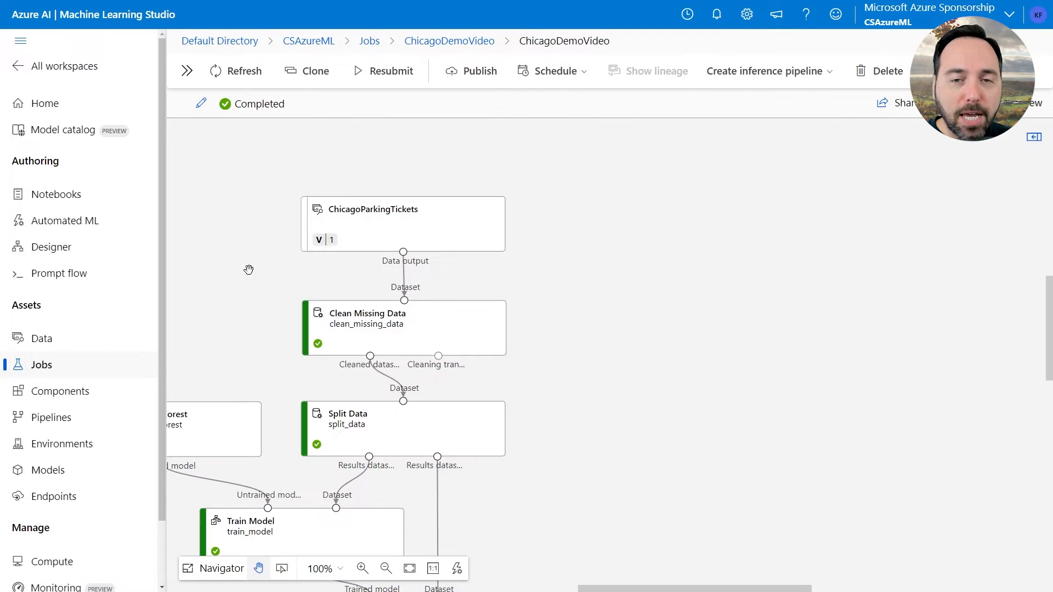
Create a batch inference pipeline from the ChicagoDemoVideo job and collapse the asset library beside its canvas.
left_click_drag(249, 269, 442, 204)
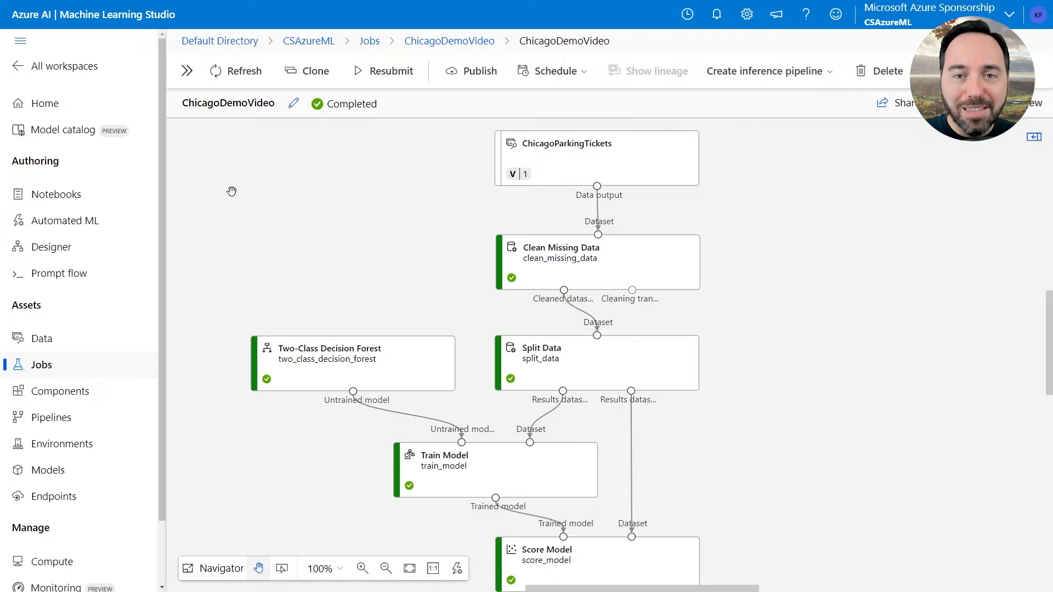
scroll(231, 190, "down", 5)
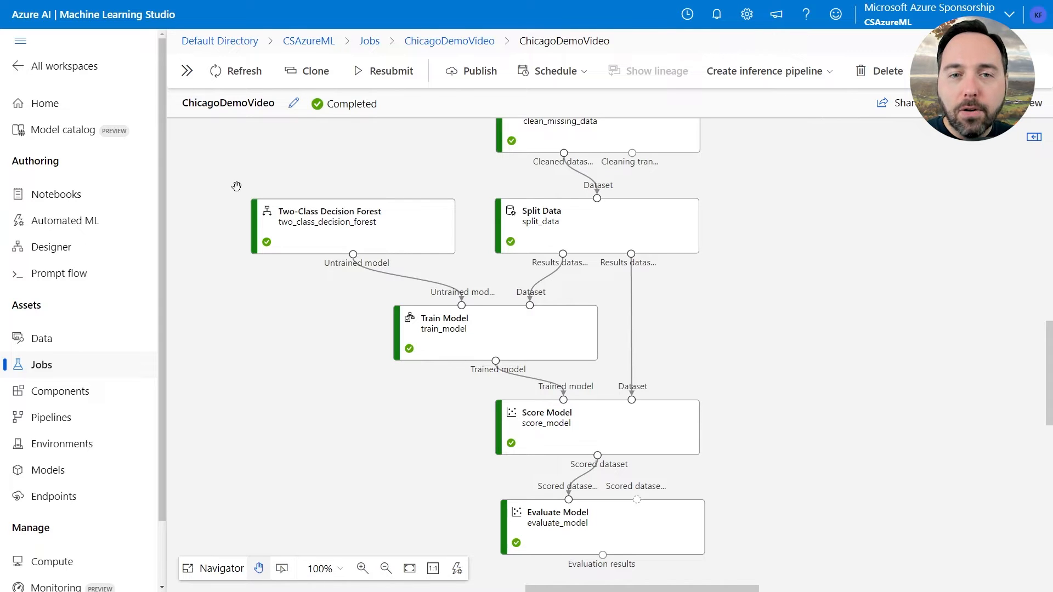
left_click(832, 73)
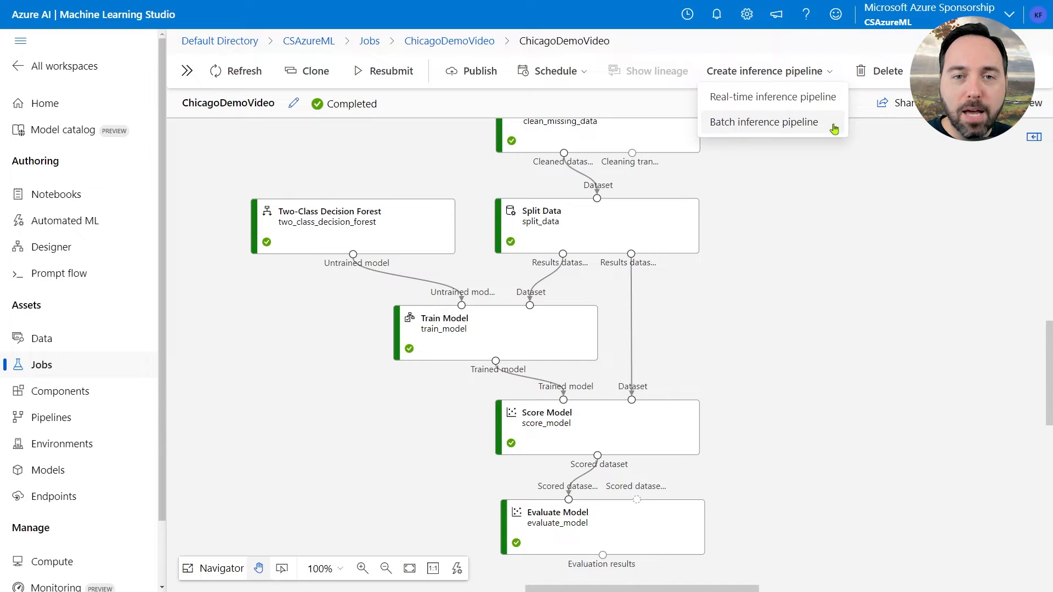
left_click(763, 122)
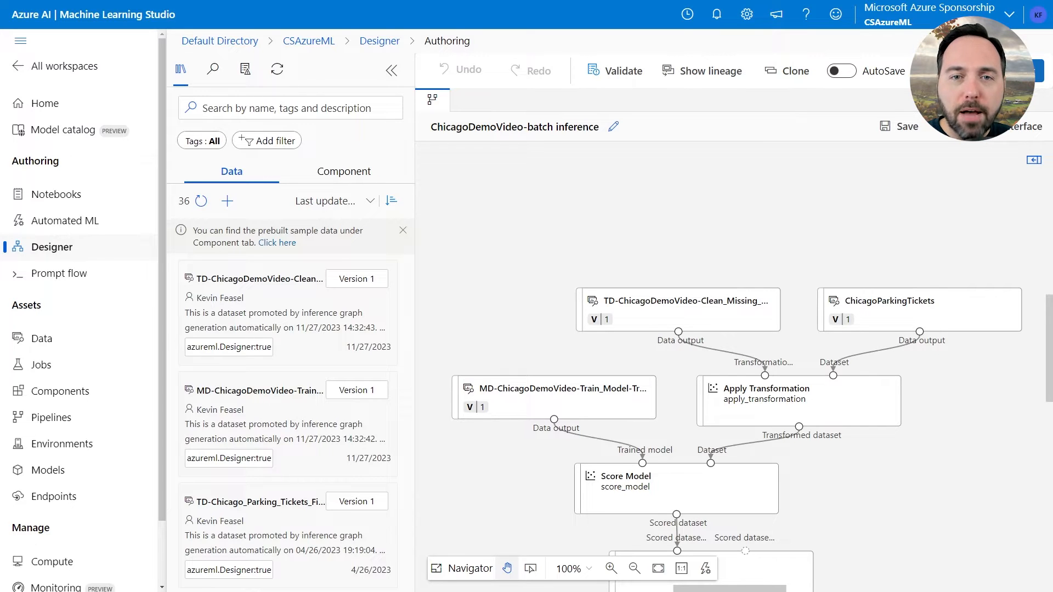
left_click(389, 72)
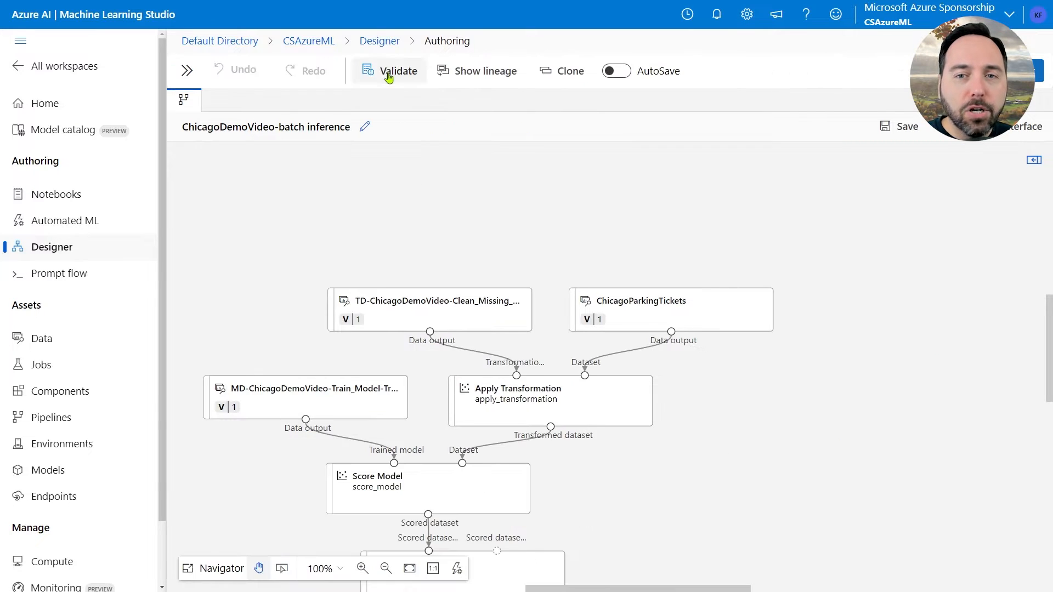
Set the ChicagoParkingTickets dataset as a pipeline input named CPTData and close its details.
left_click_drag(232, 287, 231, 172)
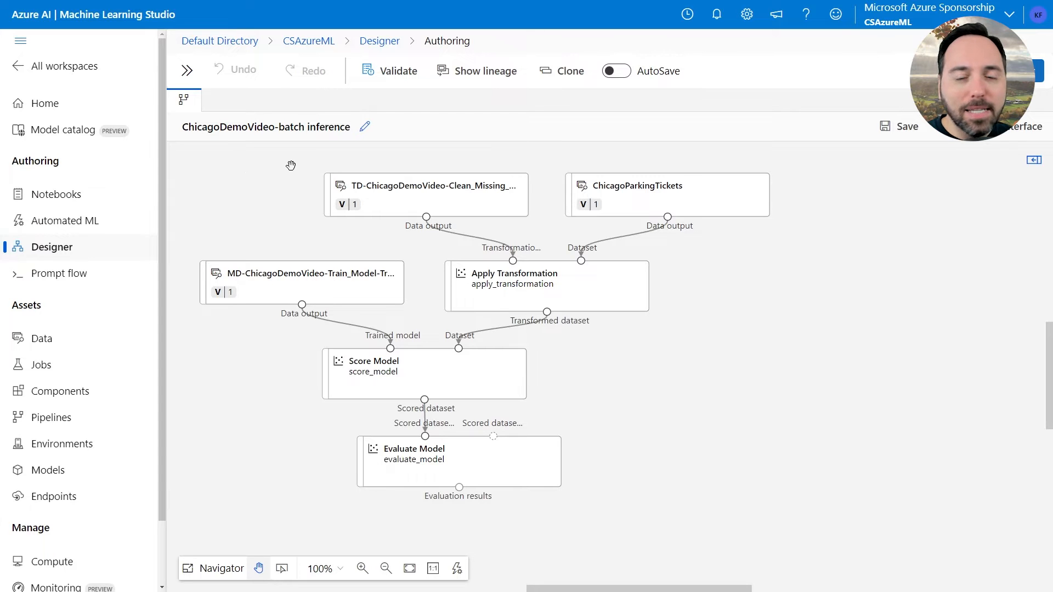
left_click(610, 186)
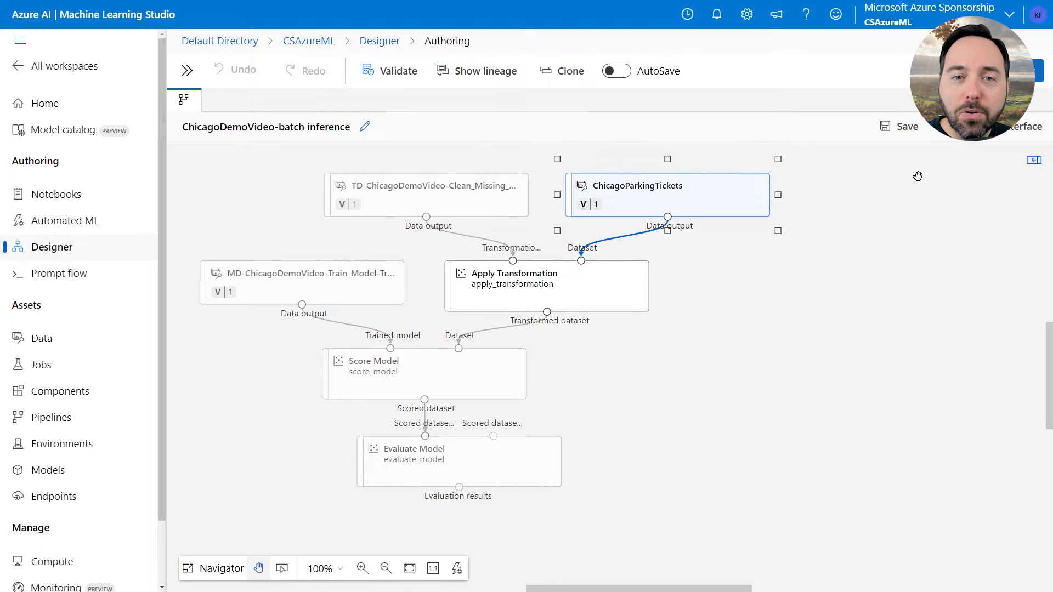
left_click(1034, 162)
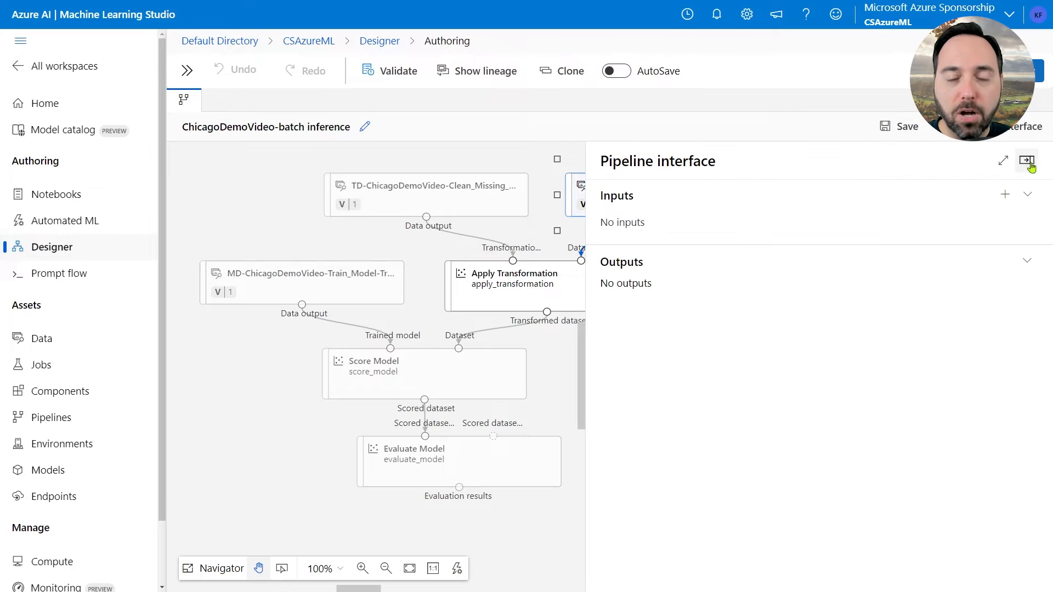
left_click(577, 198)
scroll(694, 243, "down", 2)
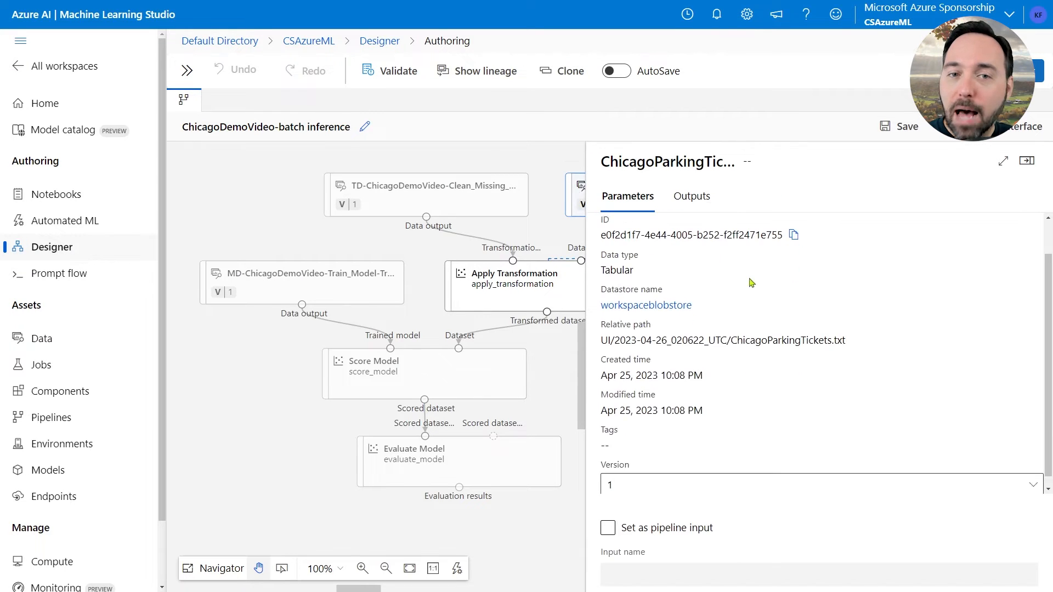
left_click(650, 541)
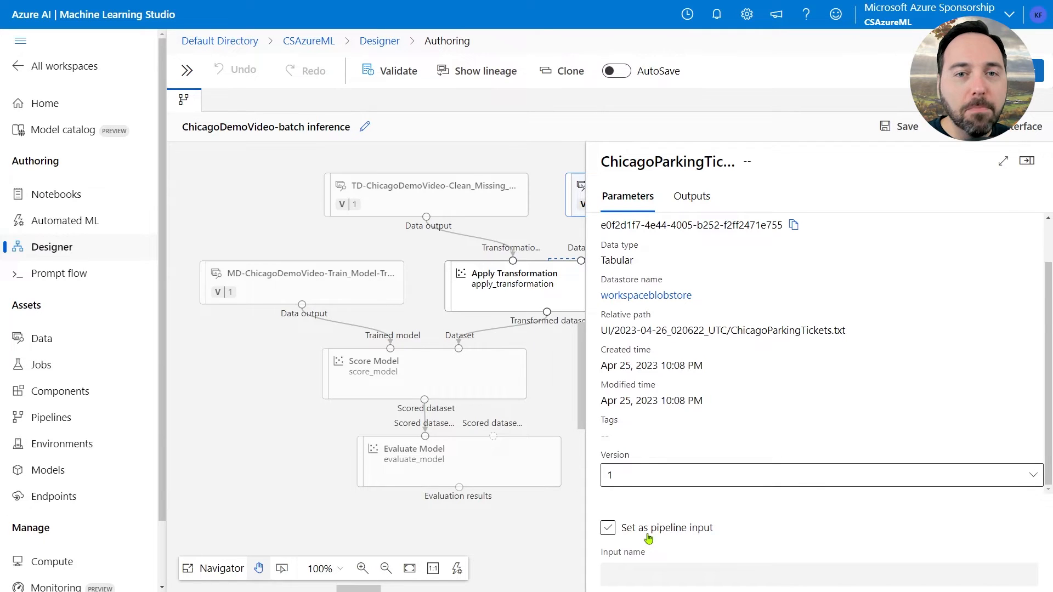
left_click(649, 538)
left_click(690, 570)
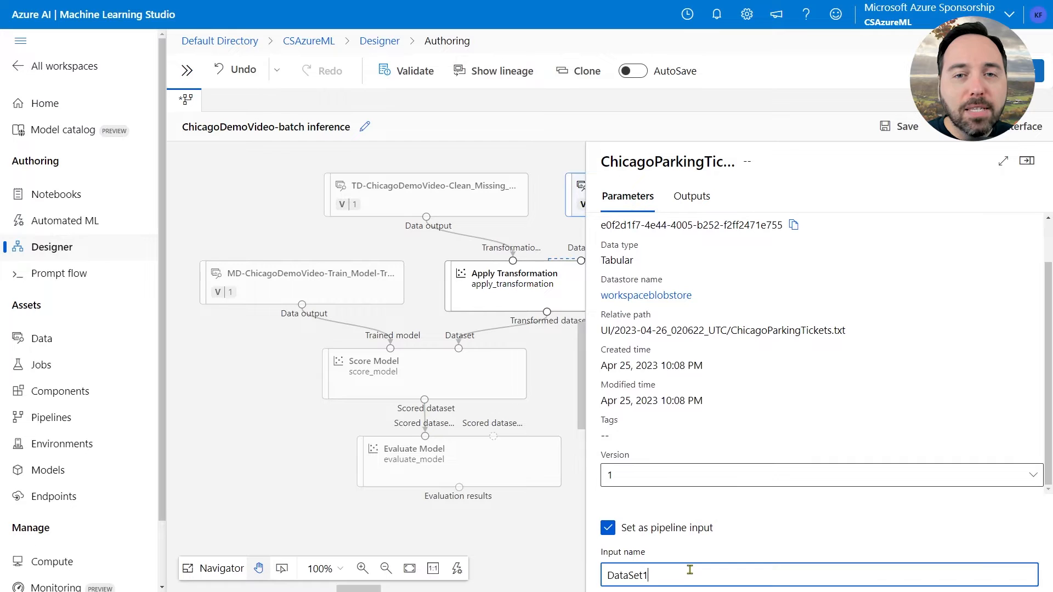
double_click(689, 570)
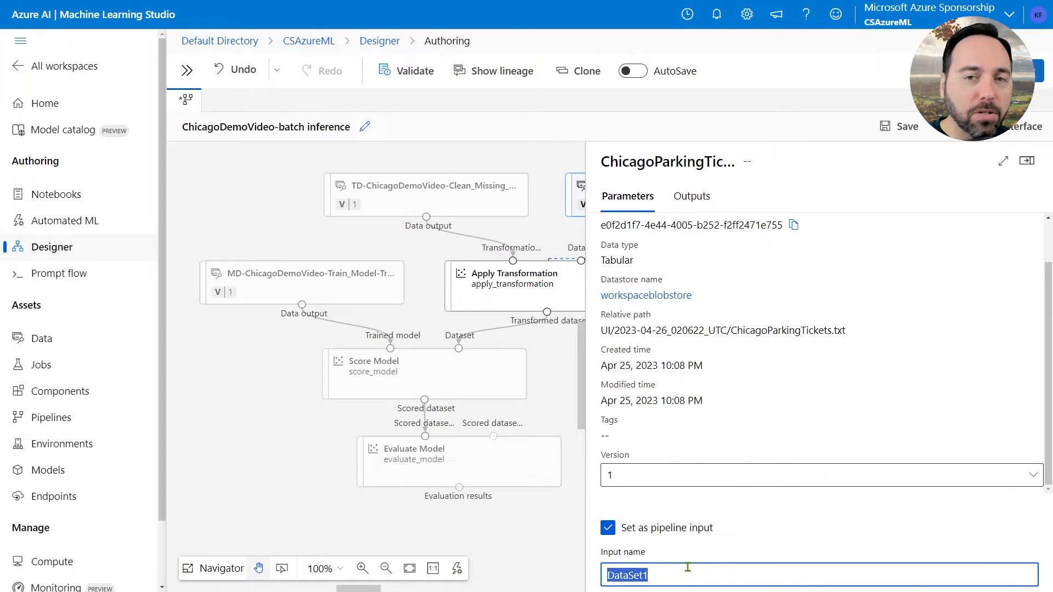
type("C")
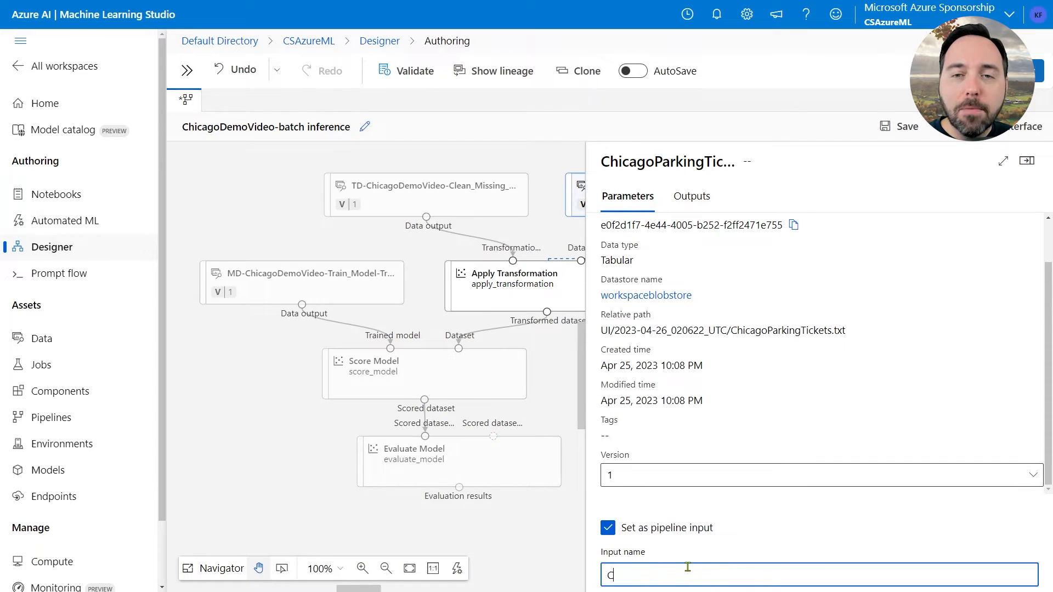
type("PTData")
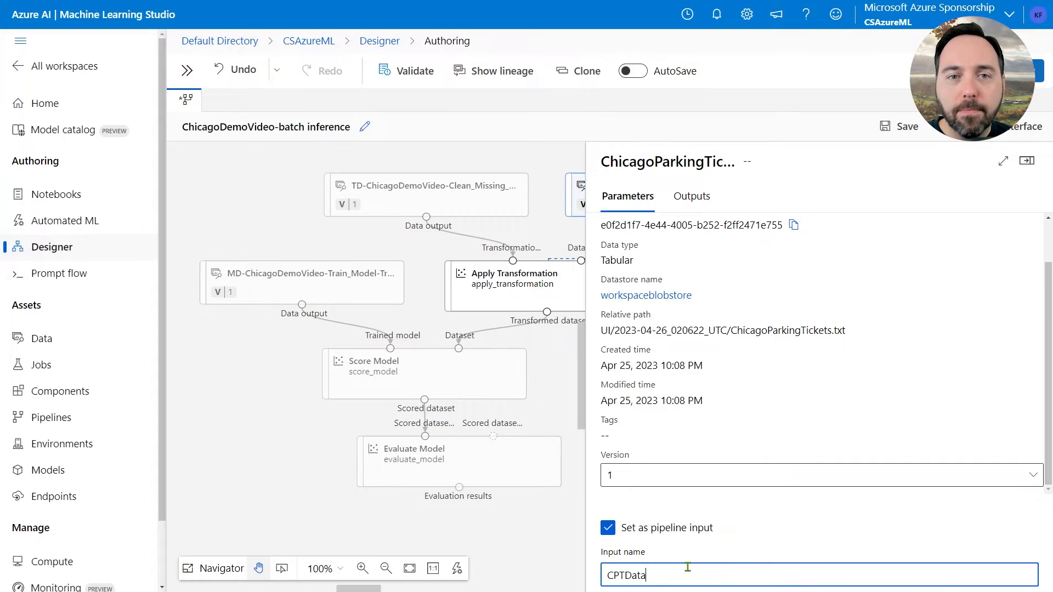
key("Tab")
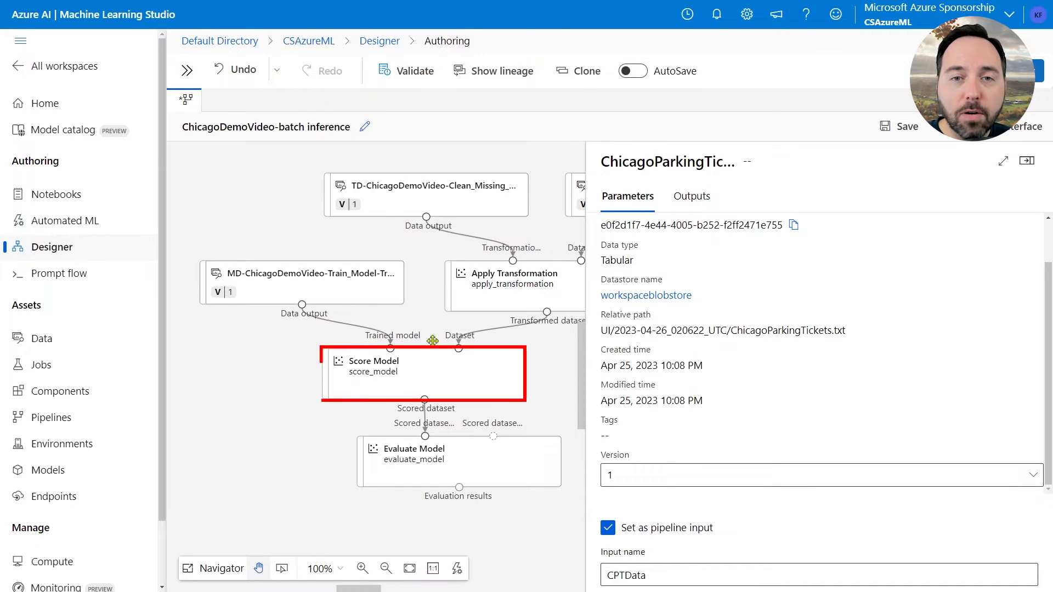
left_click(1029, 160)
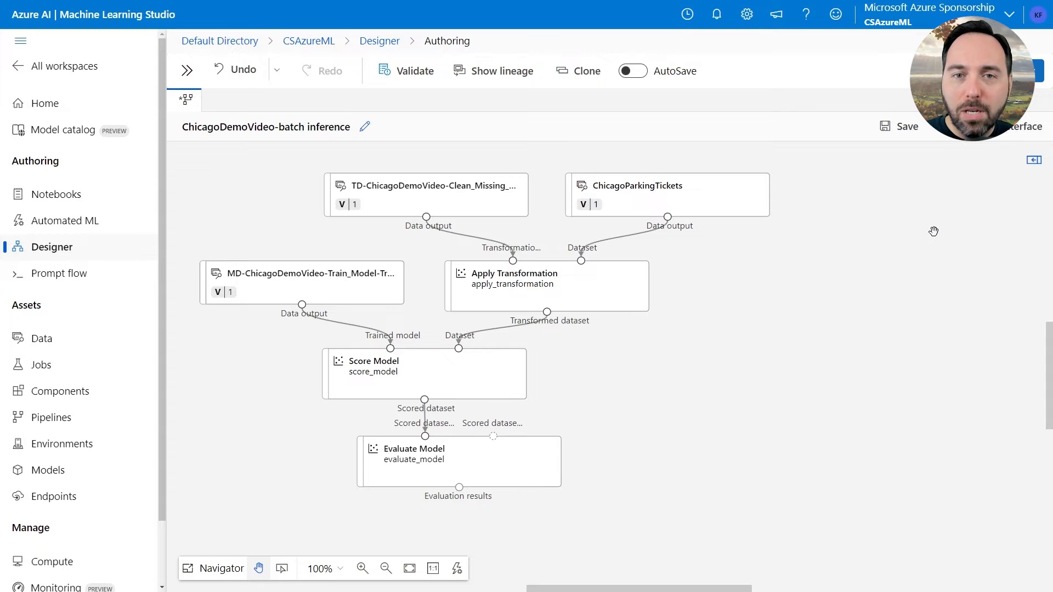
Delete the Evaluate Model component from the batch inference pipeline and save the draft.
right_click(490, 466)
left_click(515, 371)
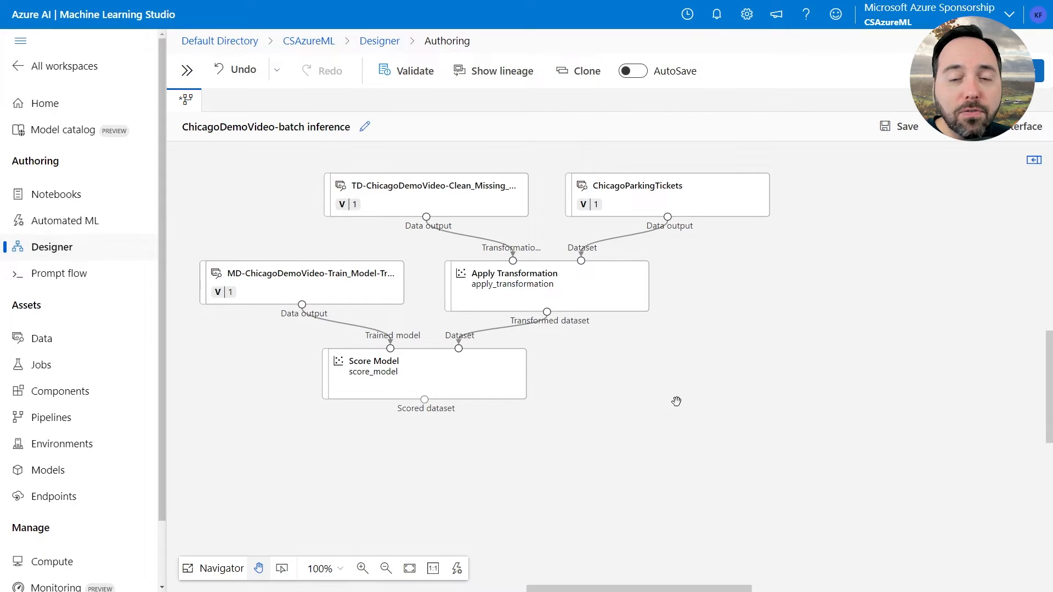
left_click(901, 137)
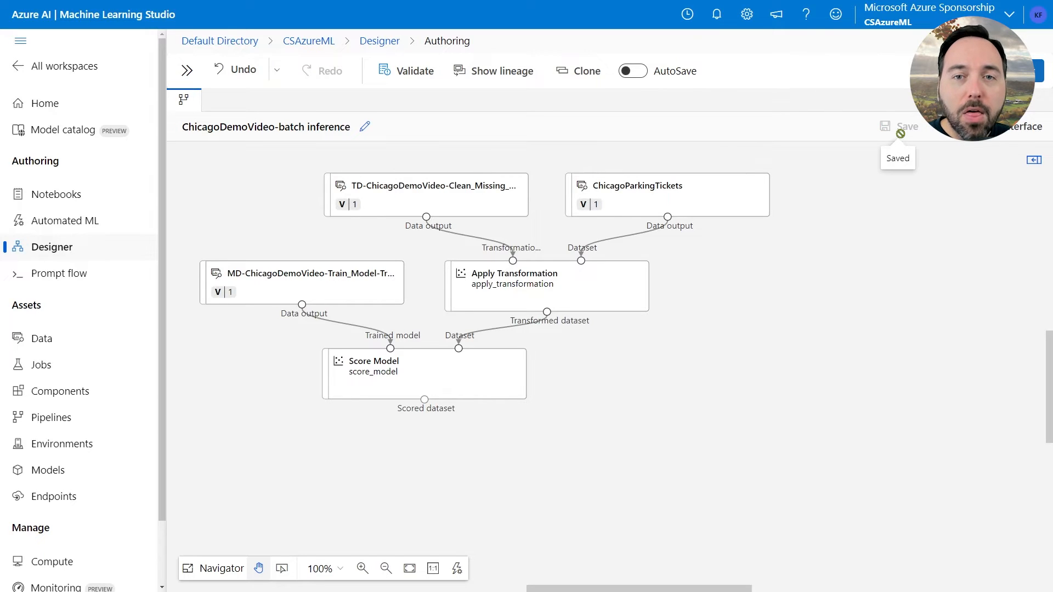
Start a new data asset named ChicagoParkingTicketsBatchInference with the Tabular type and continue to its data source.
left_click(74, 342)
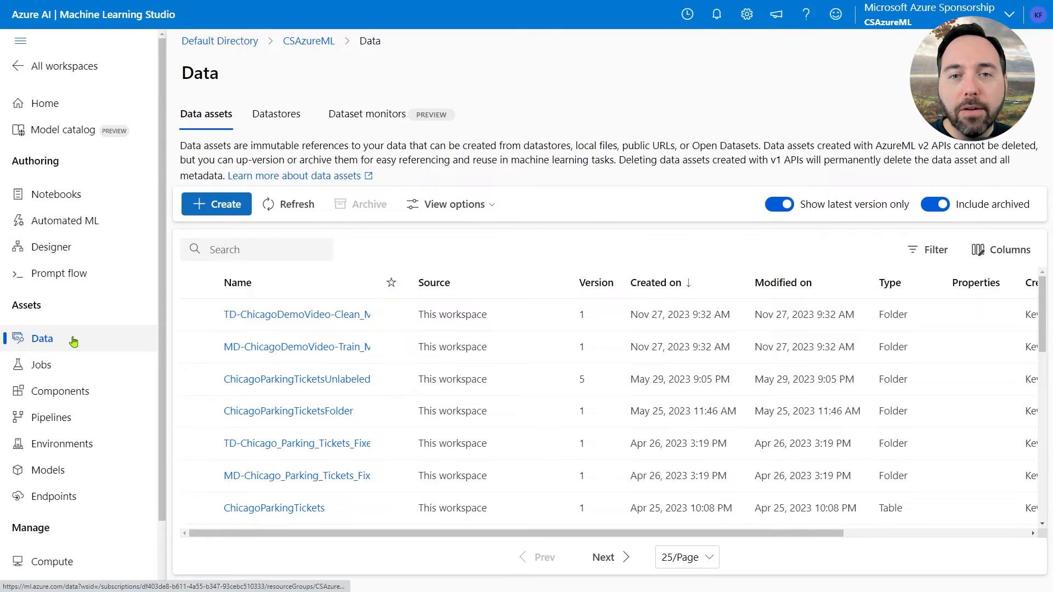
left_click(213, 207)
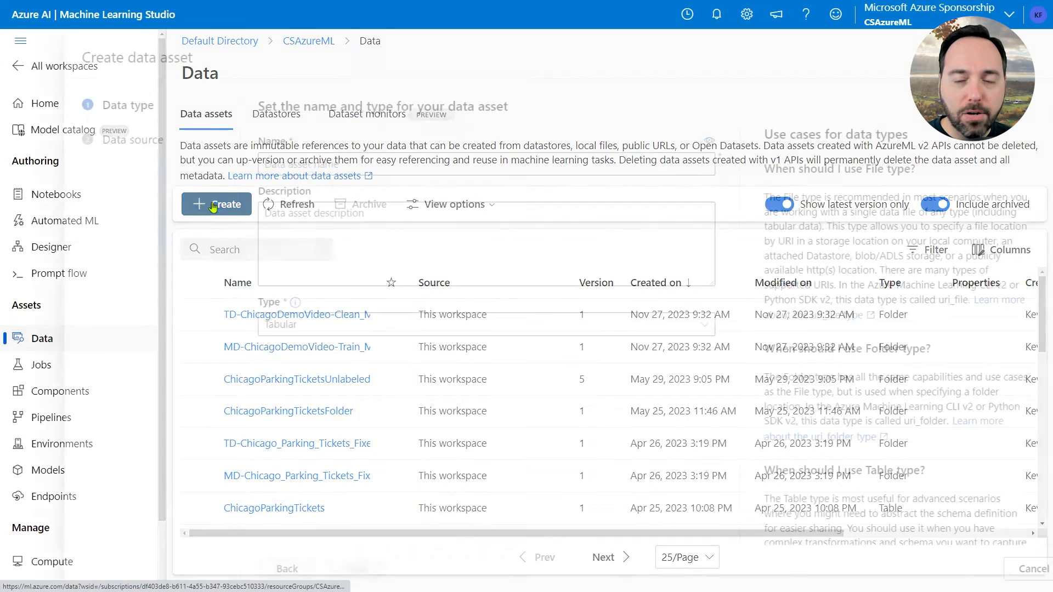
left_click(294, 160)
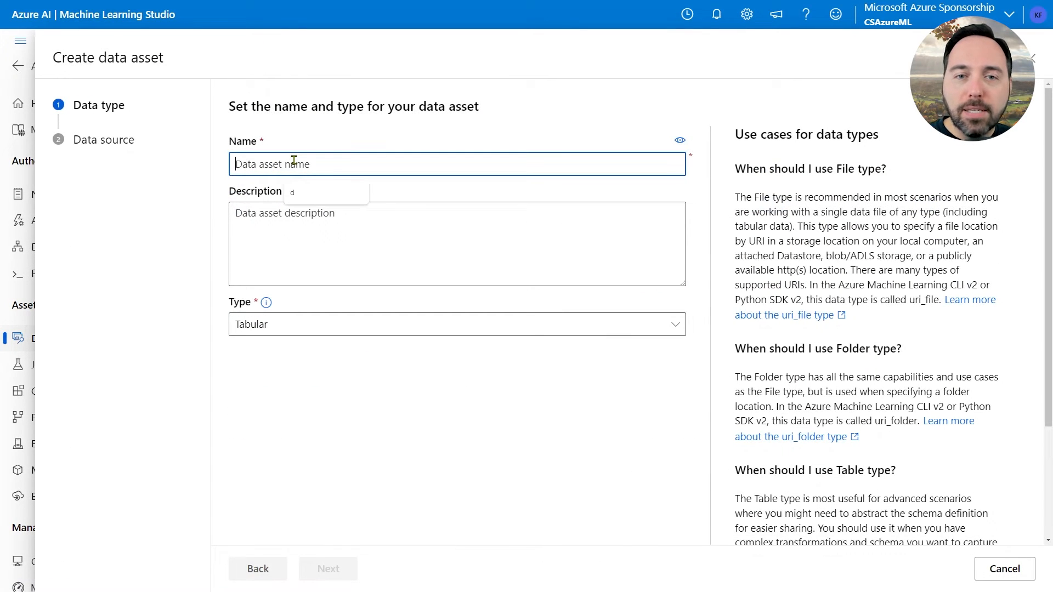
type("ChicagoPark")
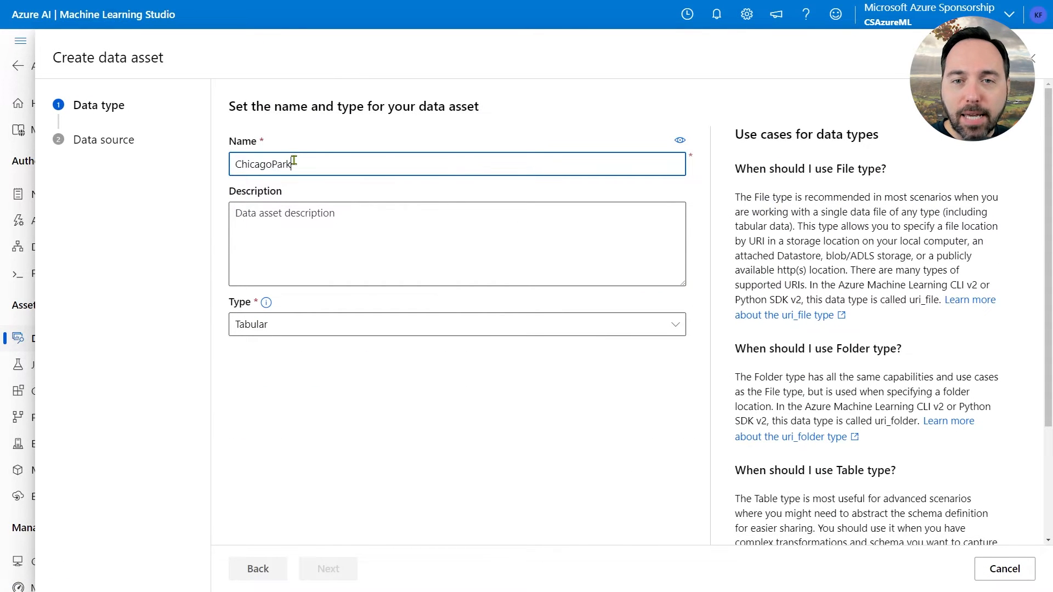
type("ingTicketsBatch")
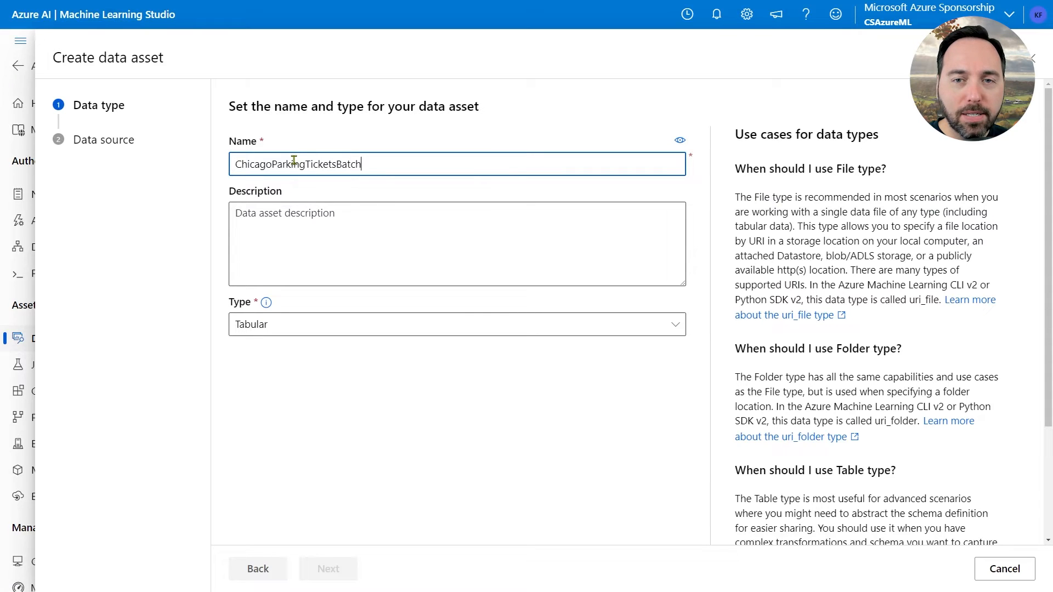
type("Inference")
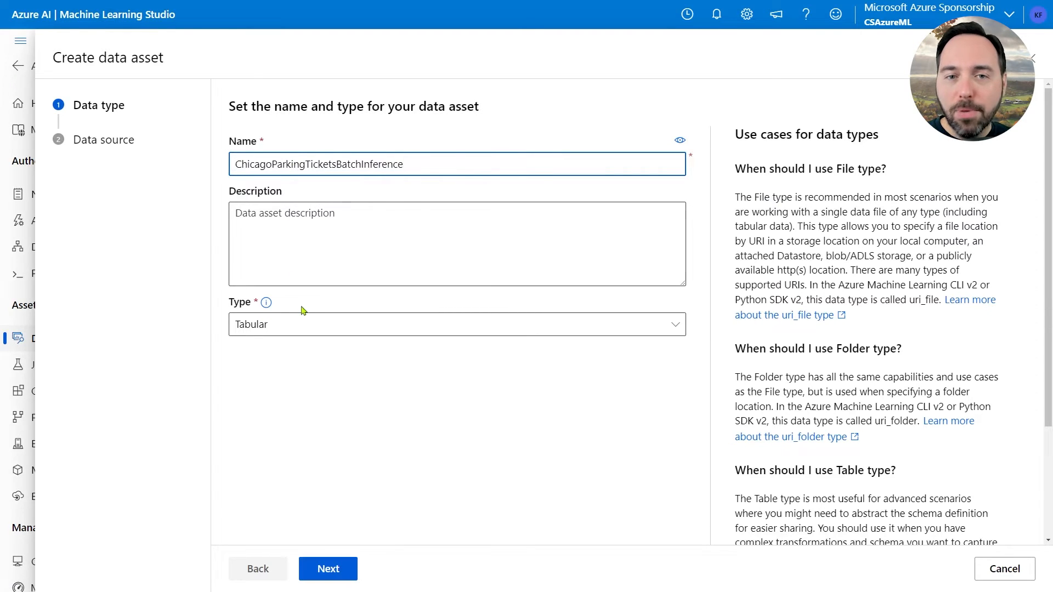
left_click(307, 328)
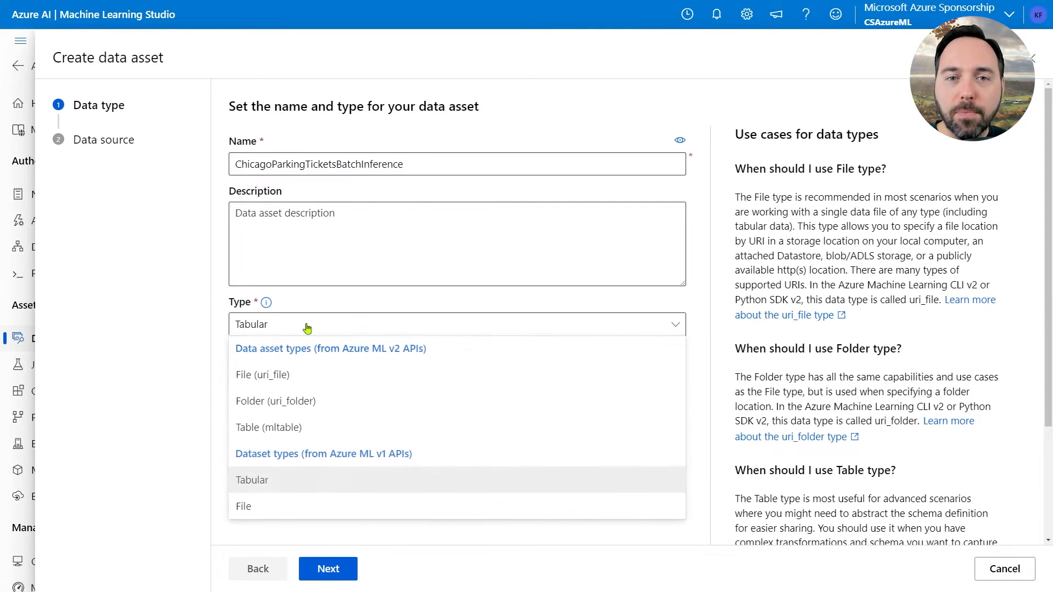
left_click(301, 480)
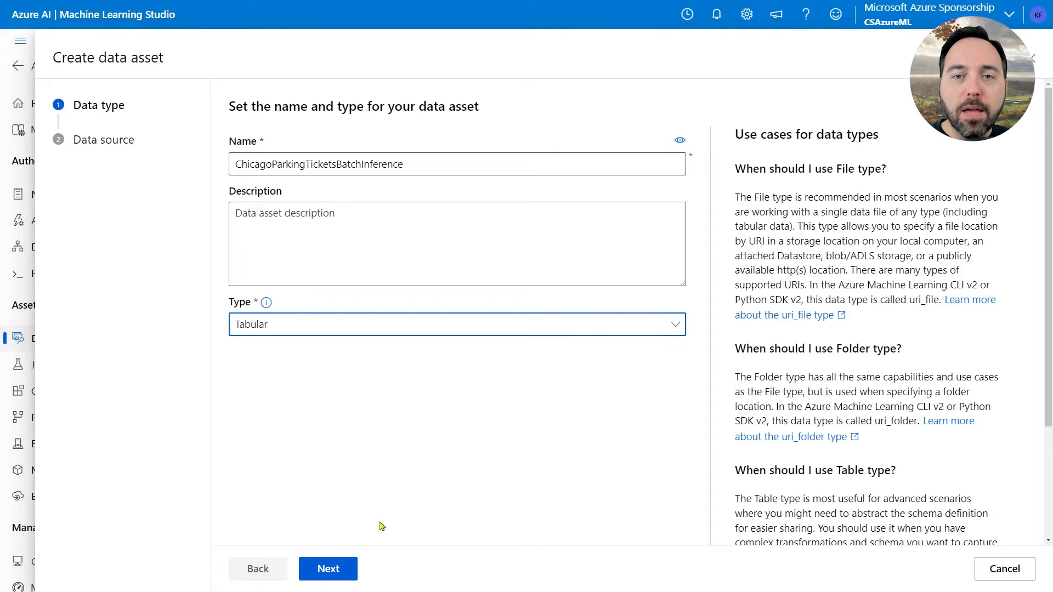
left_click(351, 573)
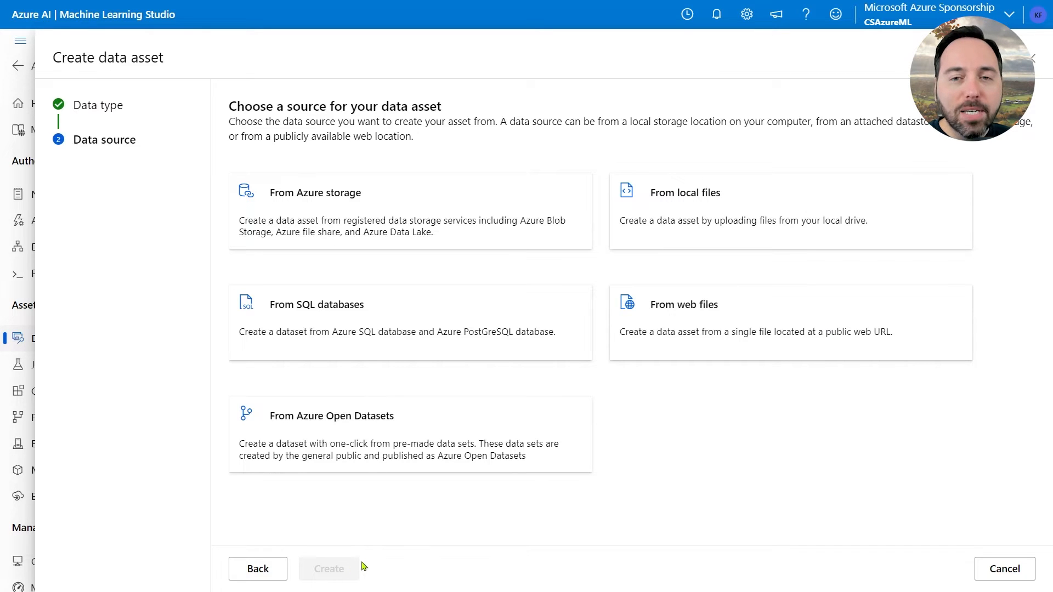
Source the data asset from local files and accept workspaceblobstore in Azure Blob Storage as the destination.
left_click(752, 206)
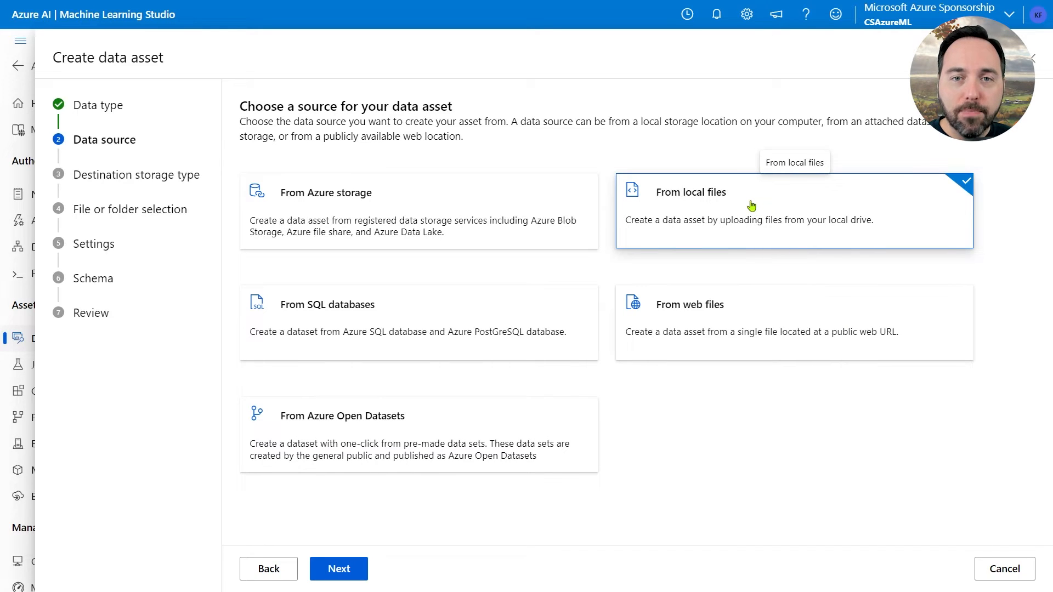
left_click(359, 573)
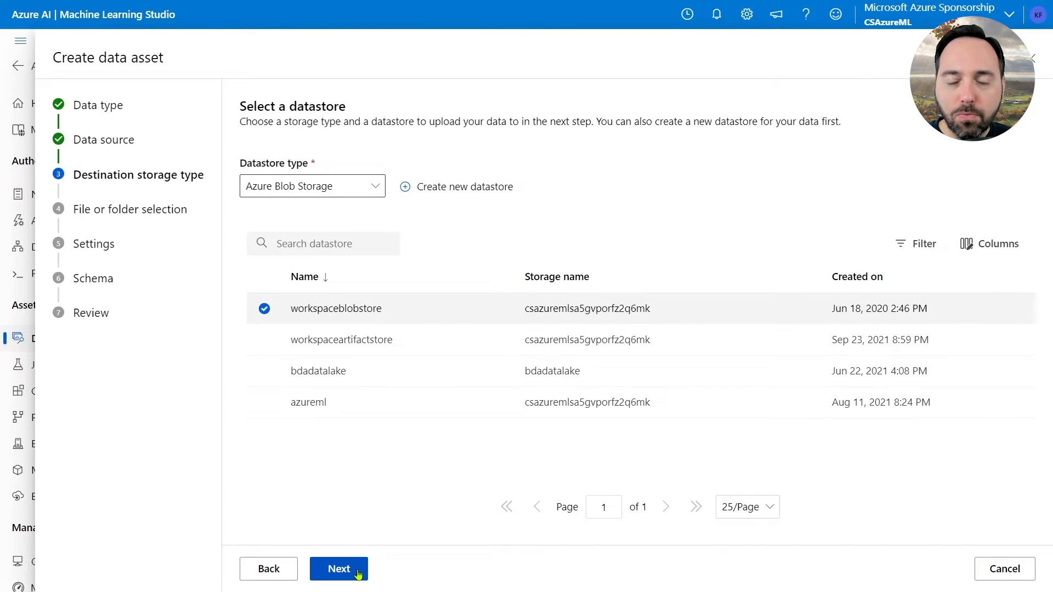
left_click(358, 574)
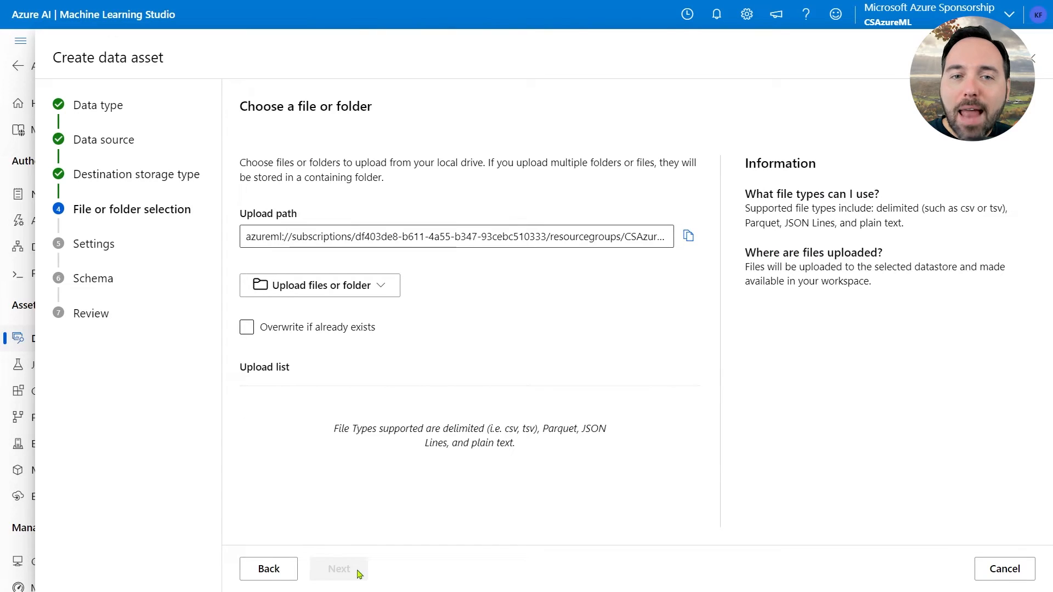
Upload the local file ChicagoParkingTicketsBatchInference.txt as the data asset's source and continue to the parsing settings.
left_click(381, 288)
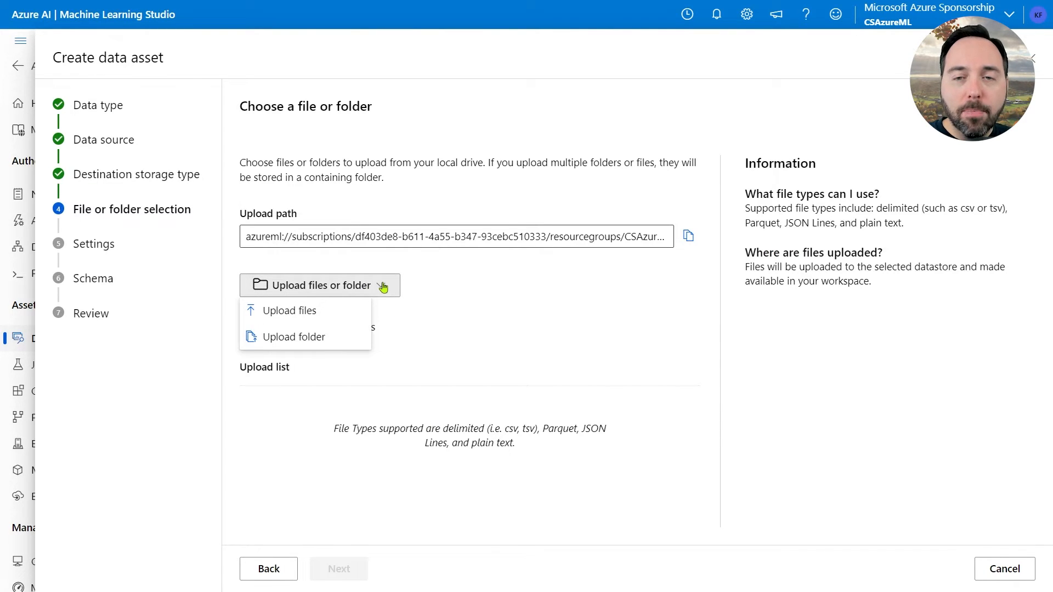
left_click(334, 312)
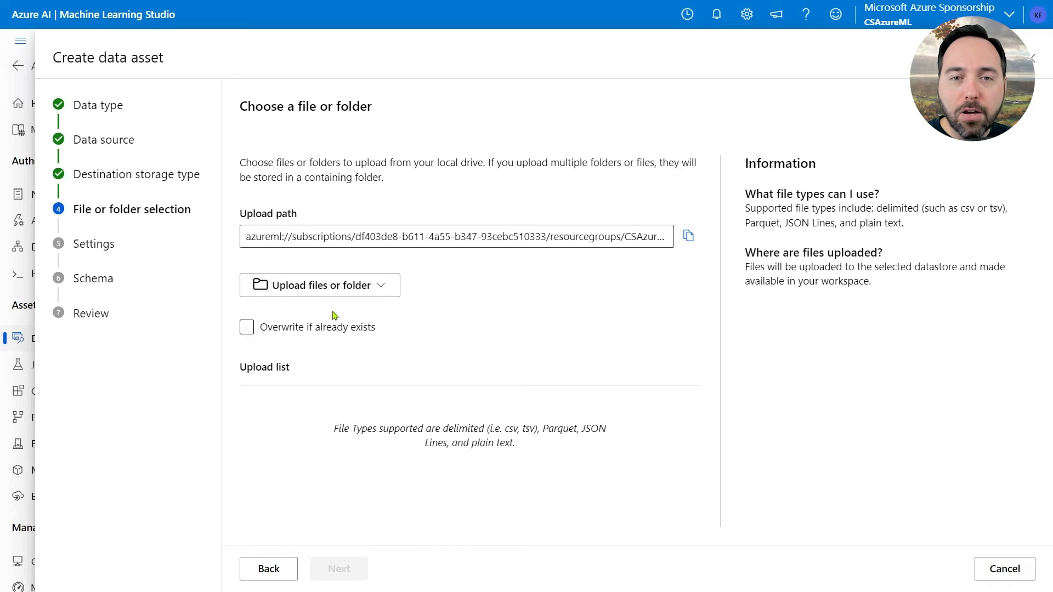
double_click(206, 277)
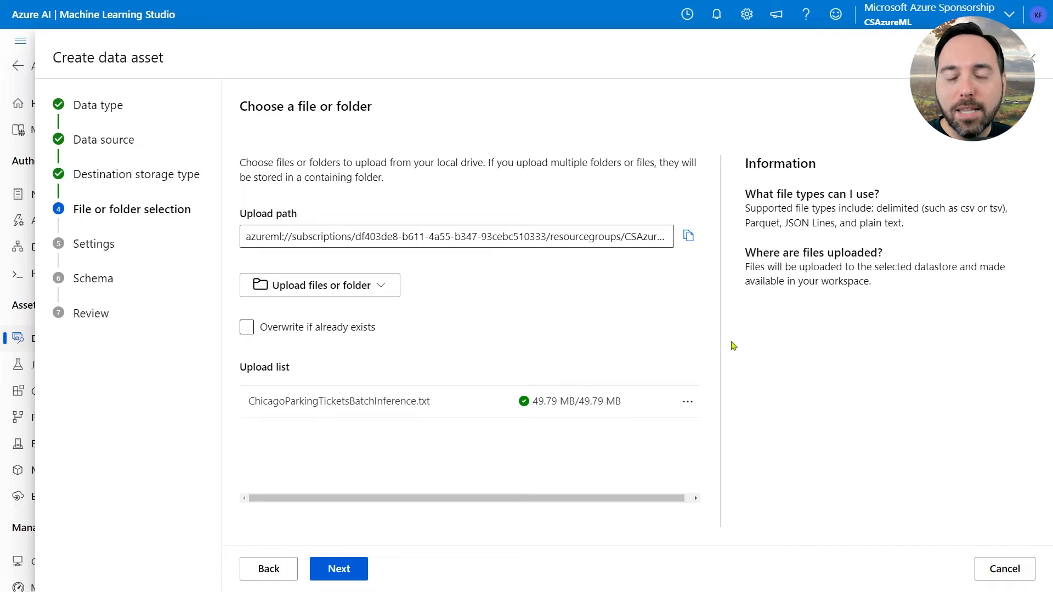
left_click(354, 561)
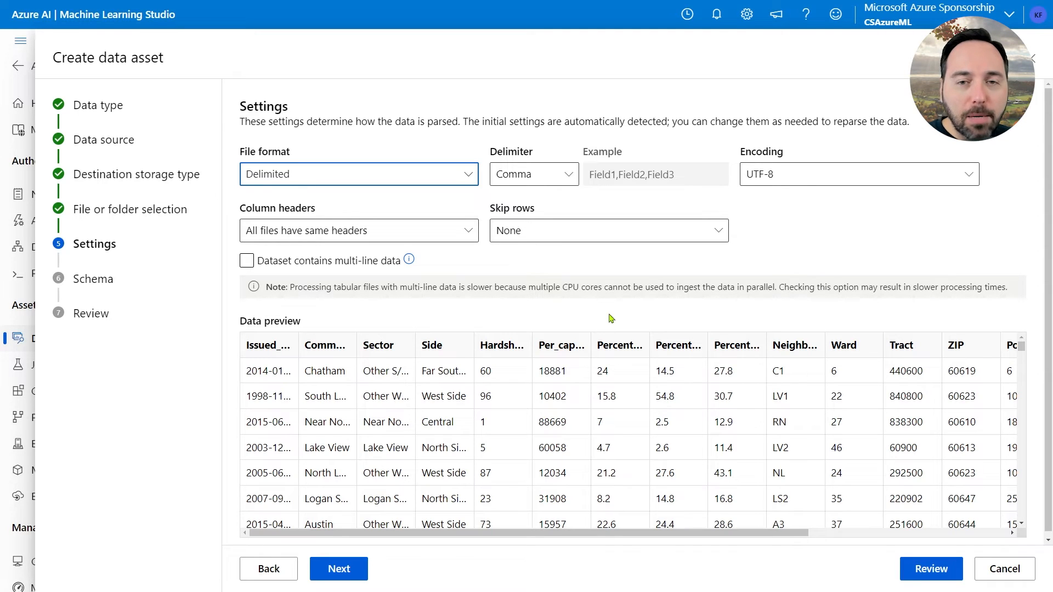
Accept the detected parsing settings and column schema, and create the ChicagoParkingTicketsBatchInference data asset.
scroll(586, 362, "right", 5)
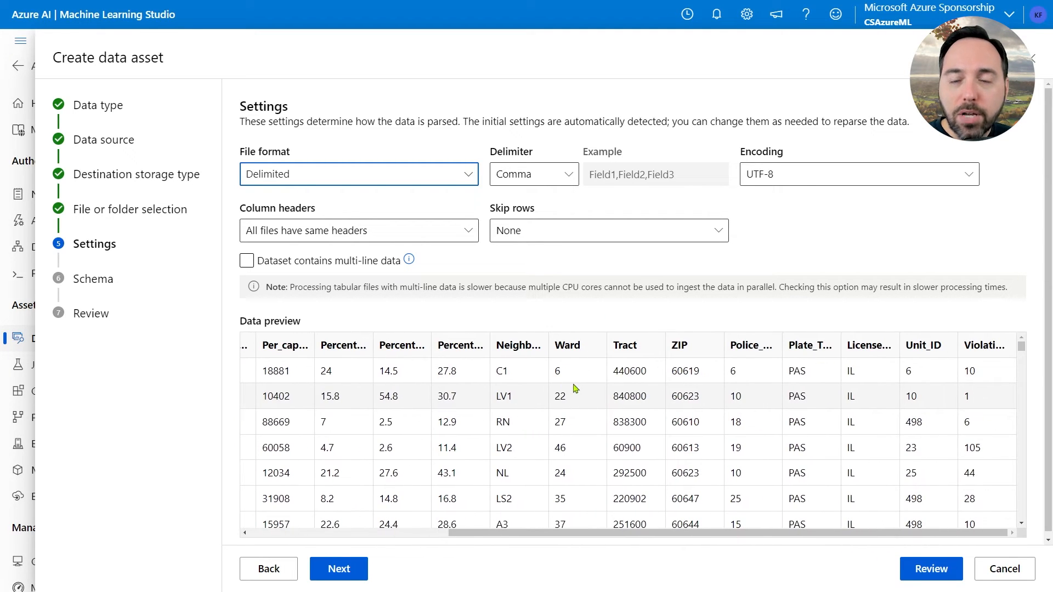
left_click(340, 577)
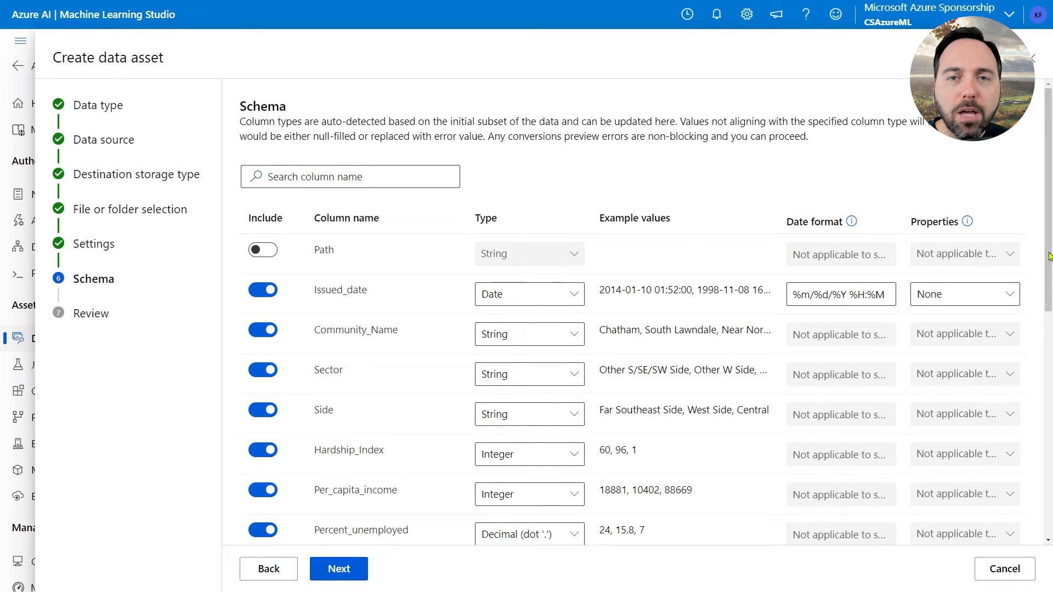
scroll(1048, 256, "down", 3)
scroll(1049, 256, "down", 3)
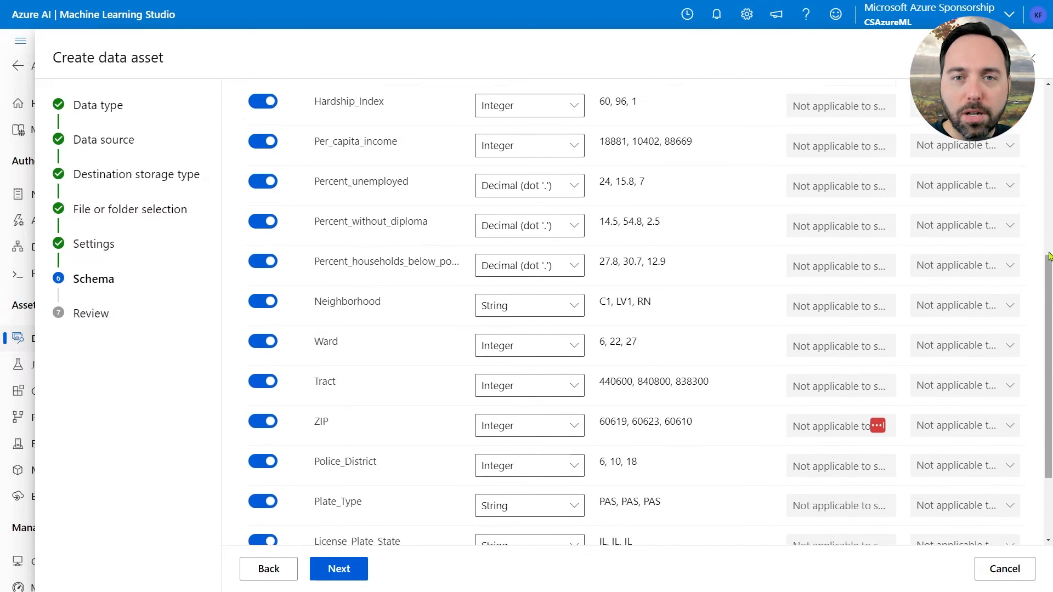
scroll(1049, 256, "down", 2)
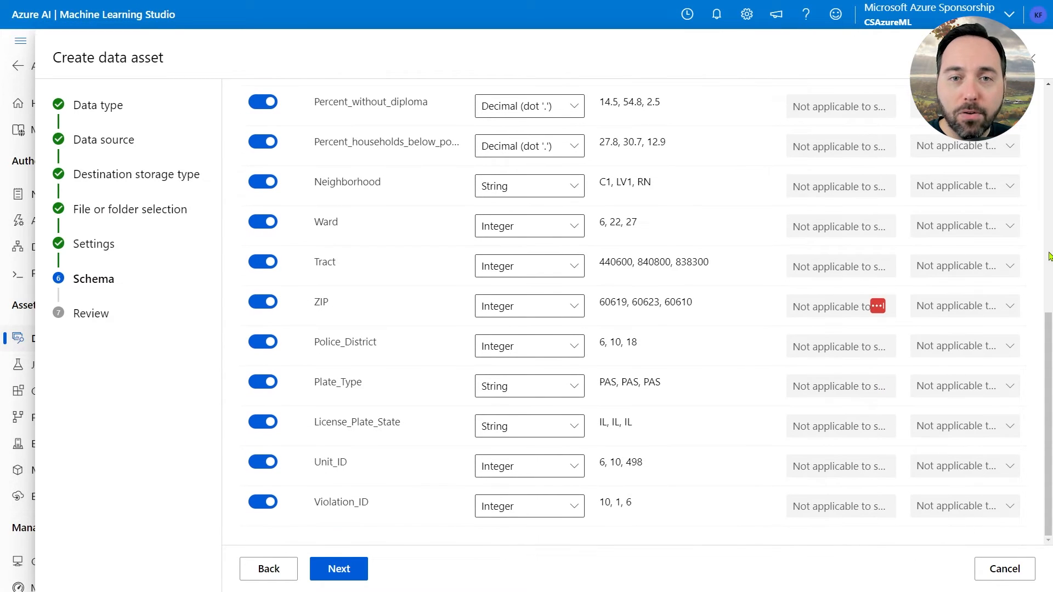
left_click(350, 570)
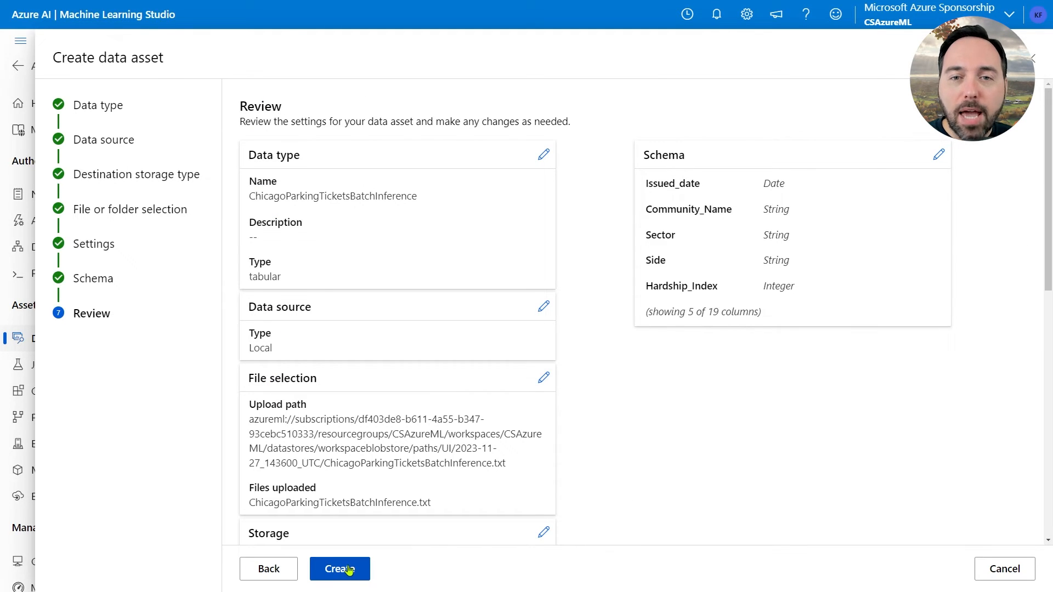
left_click(349, 569)
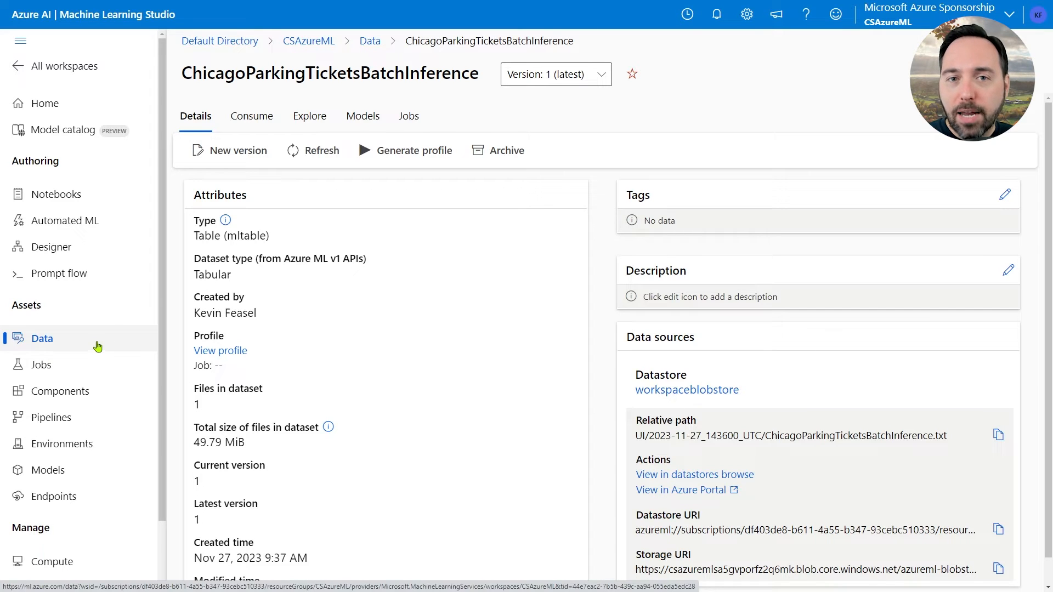
Open the ChicagoDemoVideo-batch inference pipeline draft in the Designer.
left_click(104, 258)
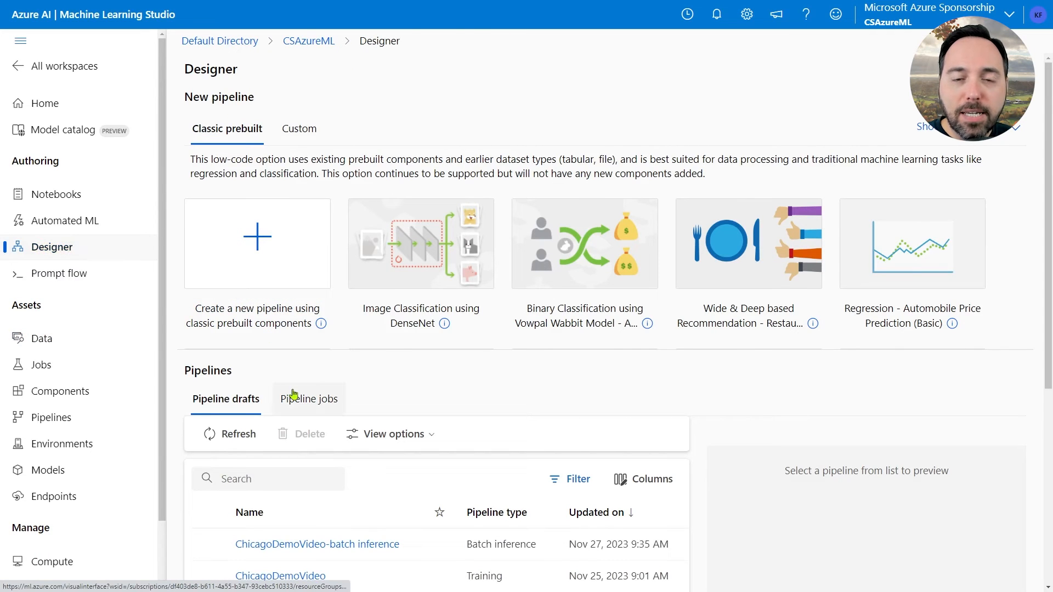
left_click(293, 397)
left_click(222, 398)
scroll(289, 346, "down", 5)
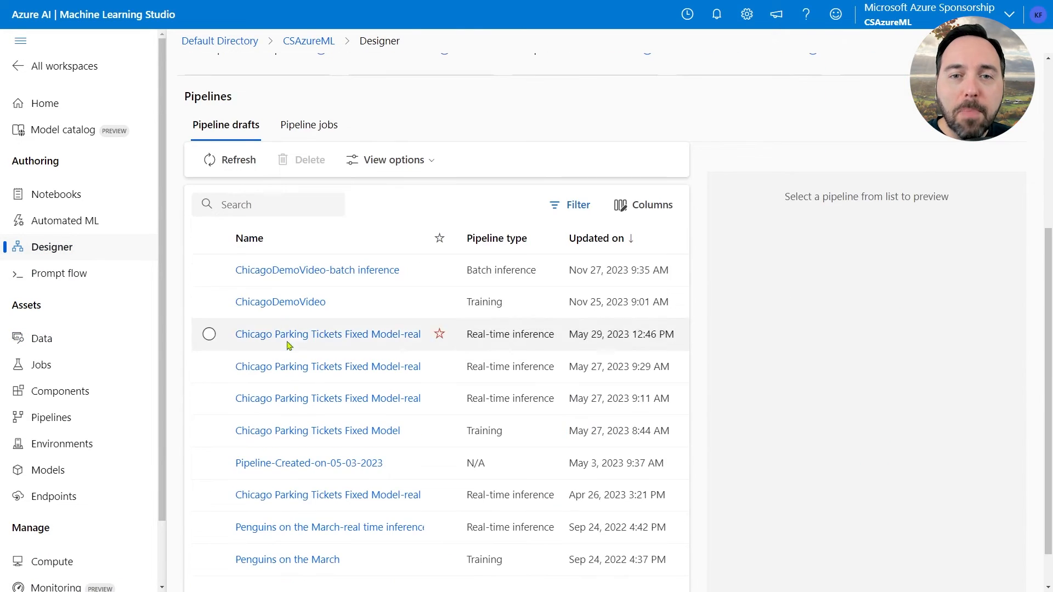
left_click(277, 272)
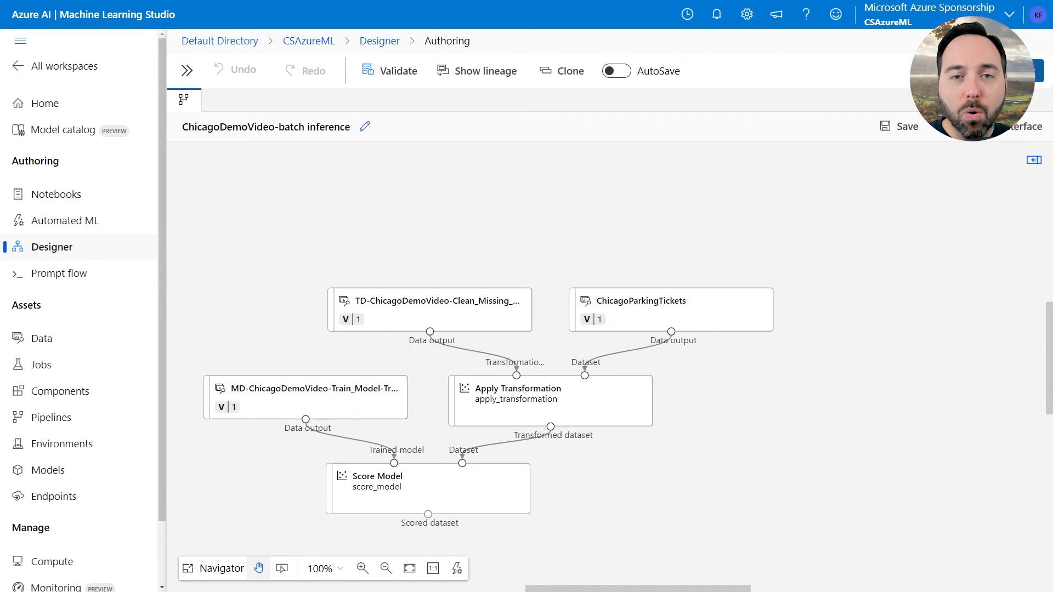
Start setting up a pipeline job under the existing ChicagoDemoVideo experiment and continue to its inputs and outputs.
left_click(995, 71)
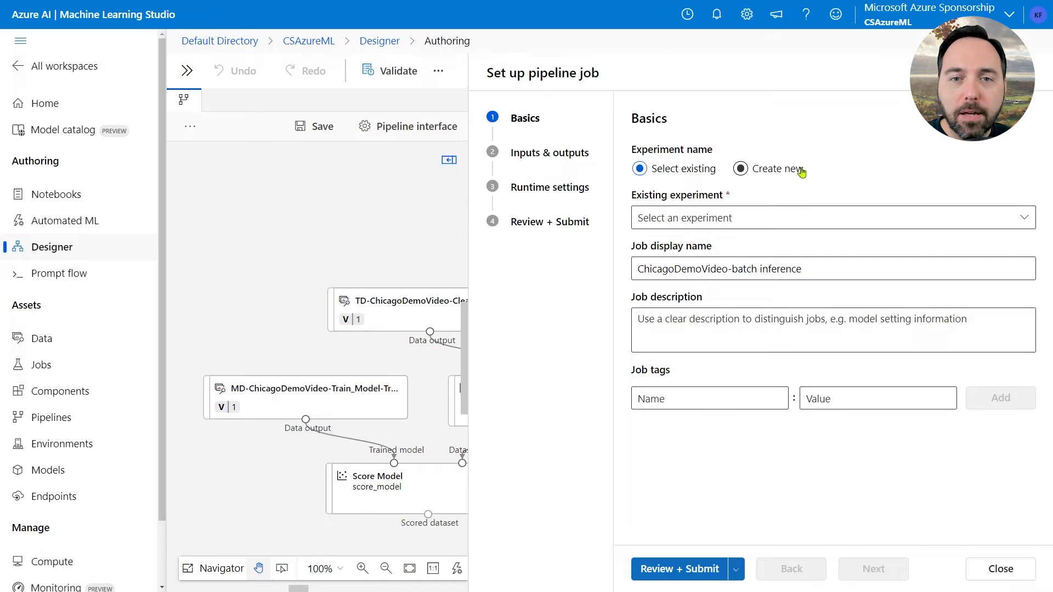
left_click(1023, 218)
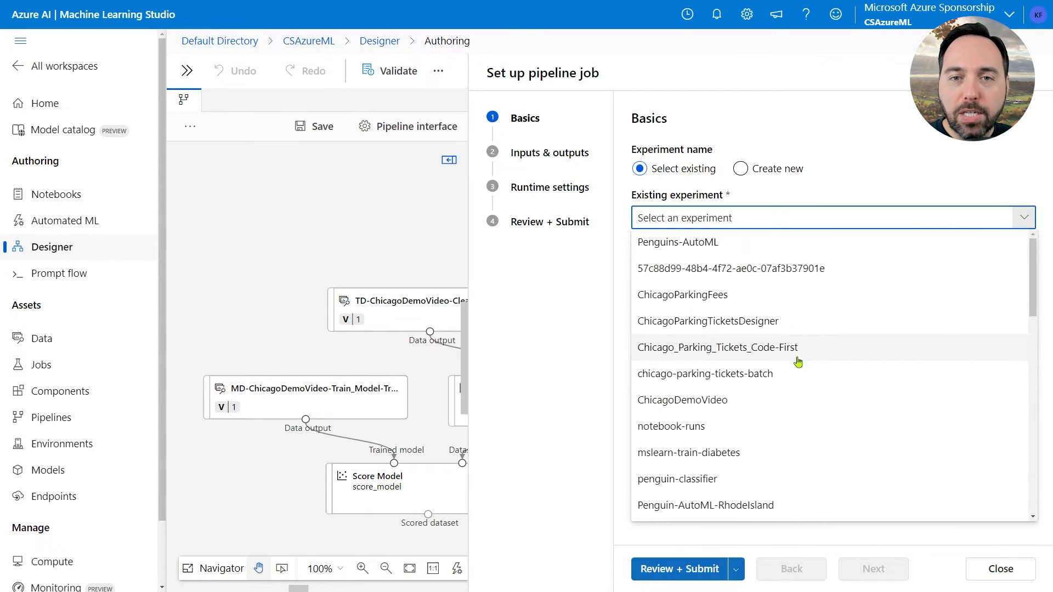
left_click(713, 399)
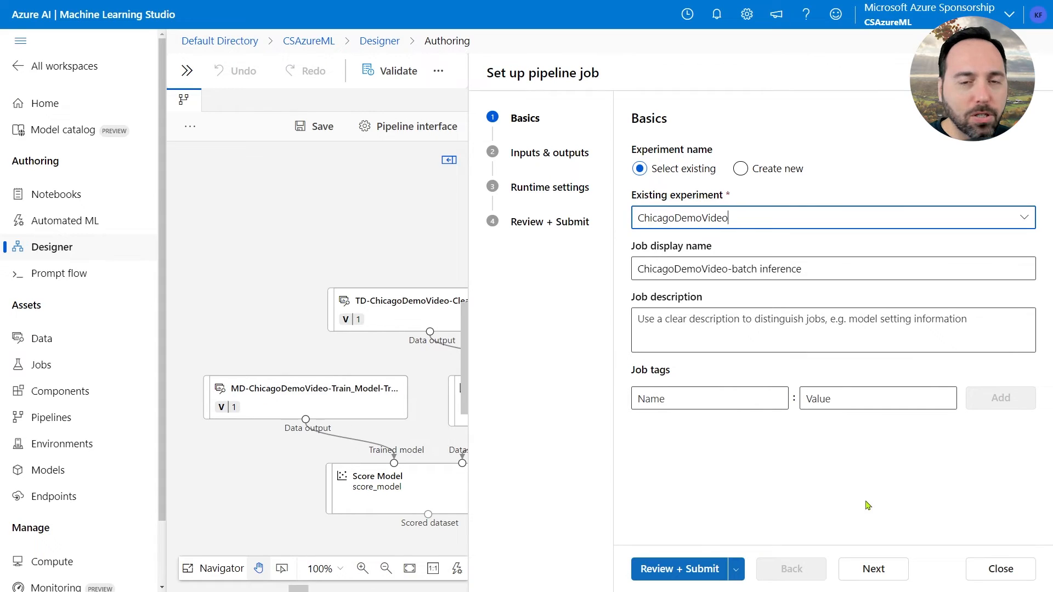
left_click(866, 570)
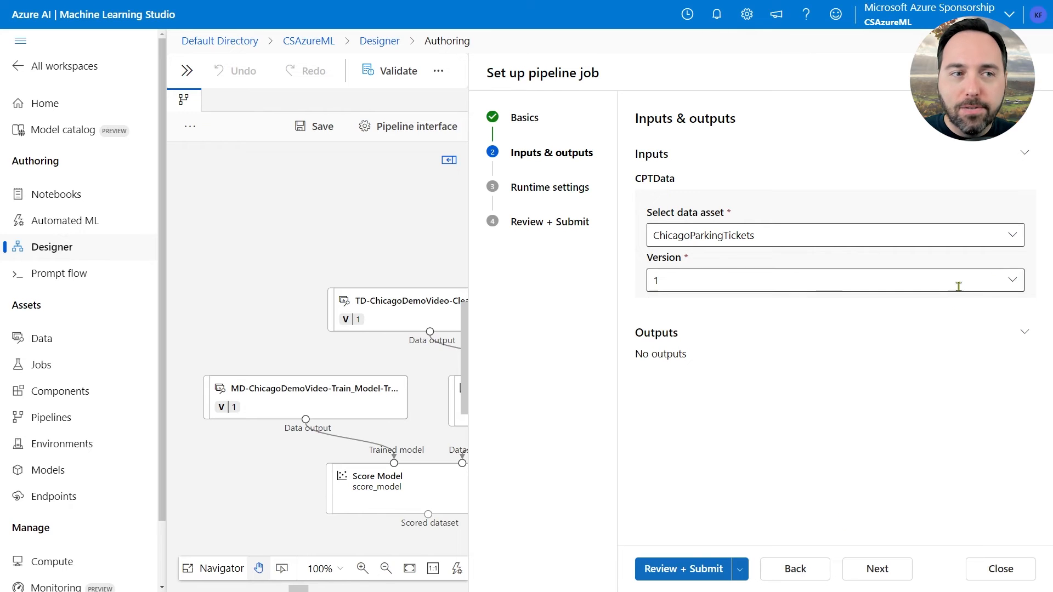
Set the CPTData input to version 1 of the ChicagoParkingTicketsBatchInference data asset and continue to the runtime settings.
left_click(1013, 242)
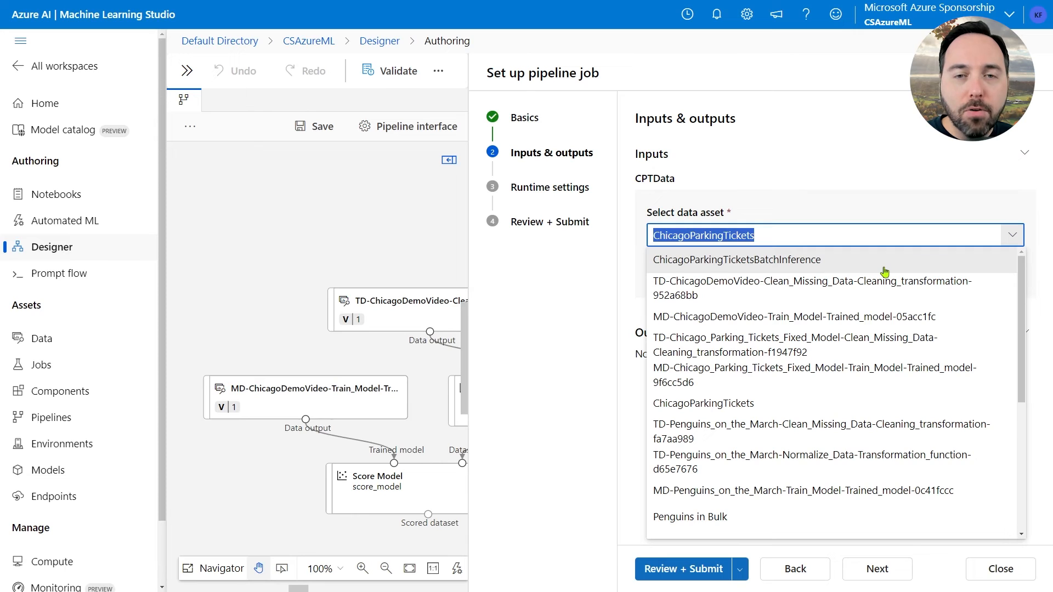
left_click(885, 272)
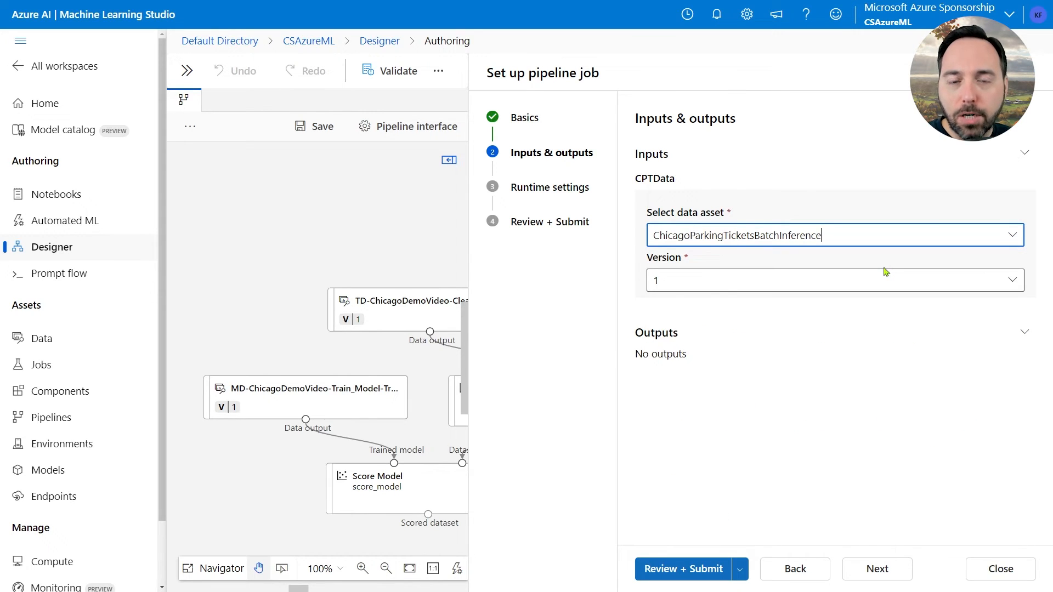
left_click(885, 285)
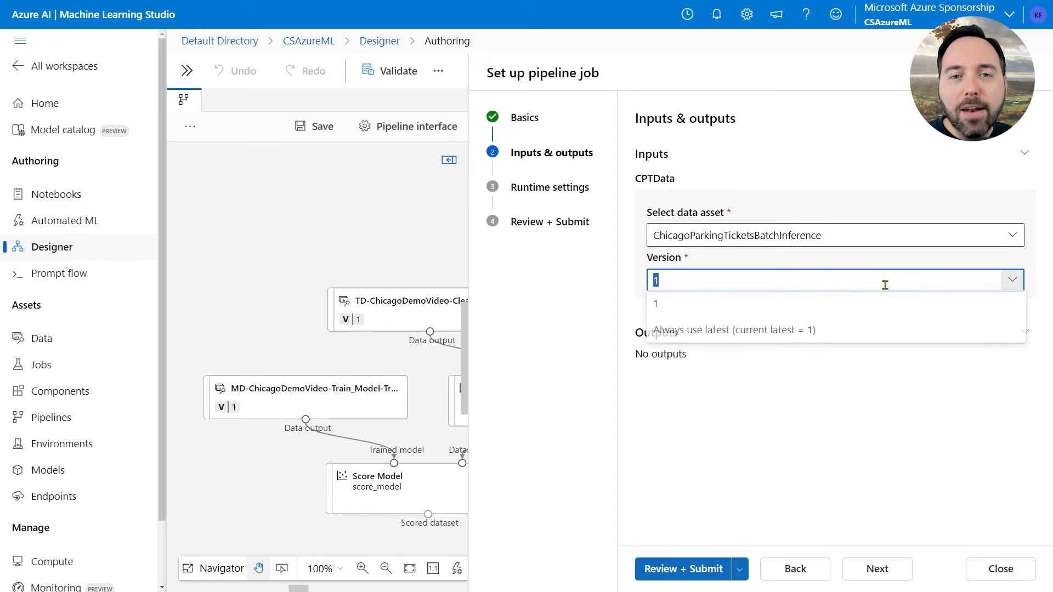
left_click(849, 305)
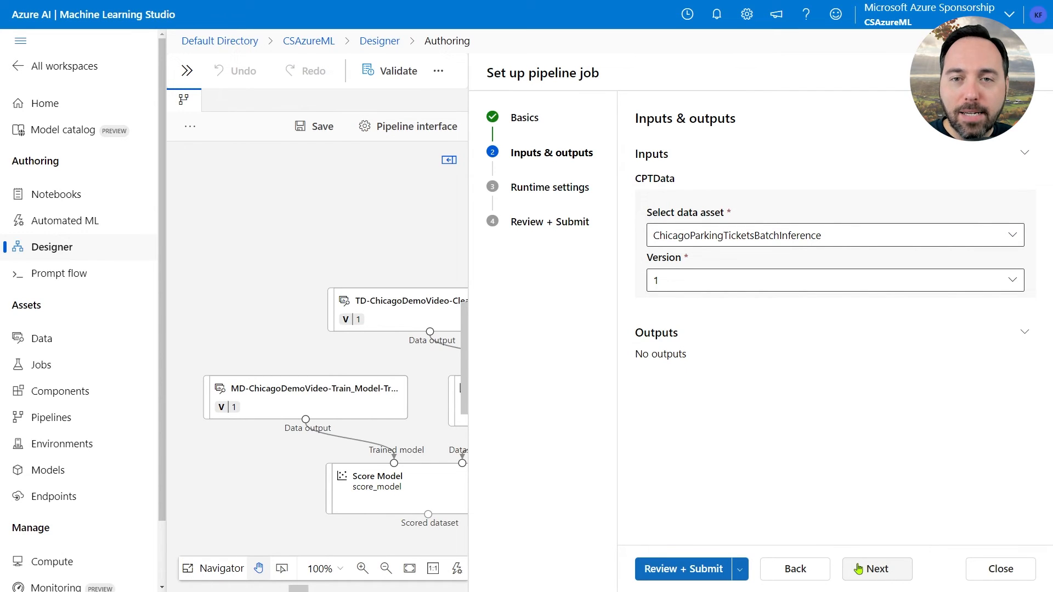
left_click(858, 570)
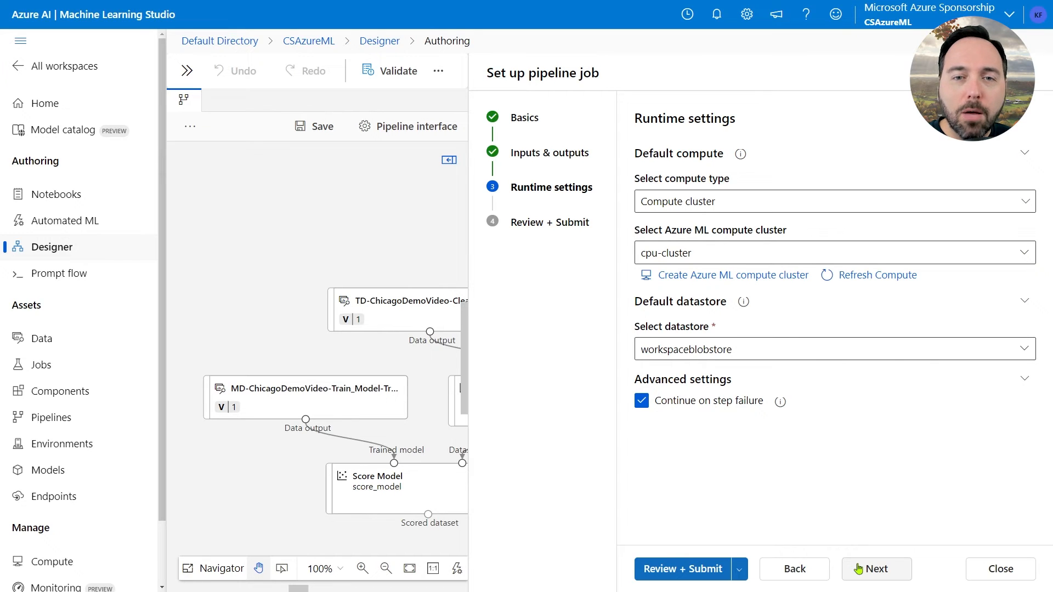
Accept the runtime settings, submit the batch inference pipeline job, and open its job details.
left_click(858, 569)
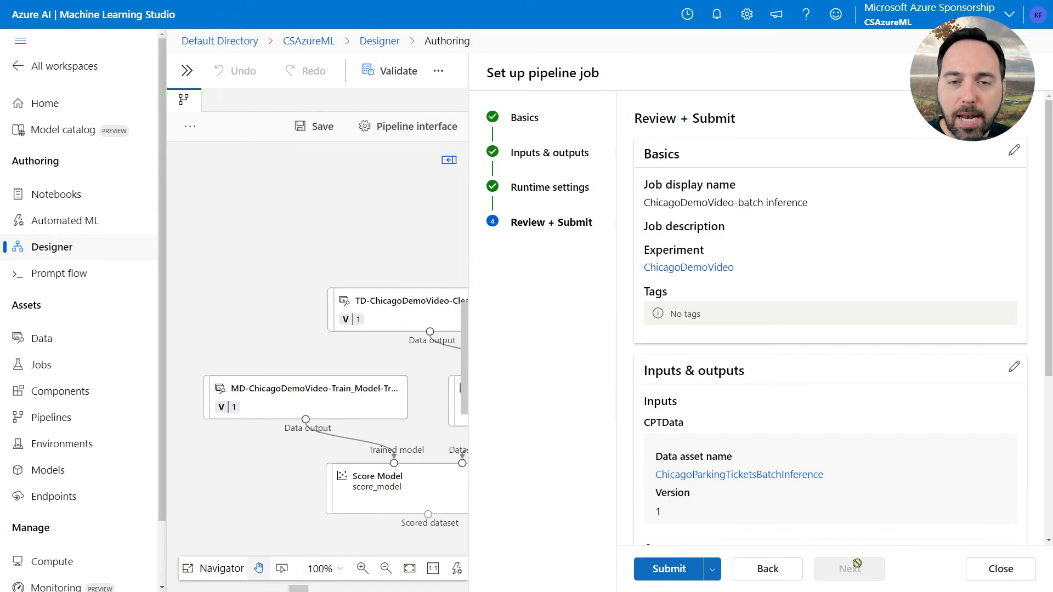
scroll(730, 381, "down", 5)
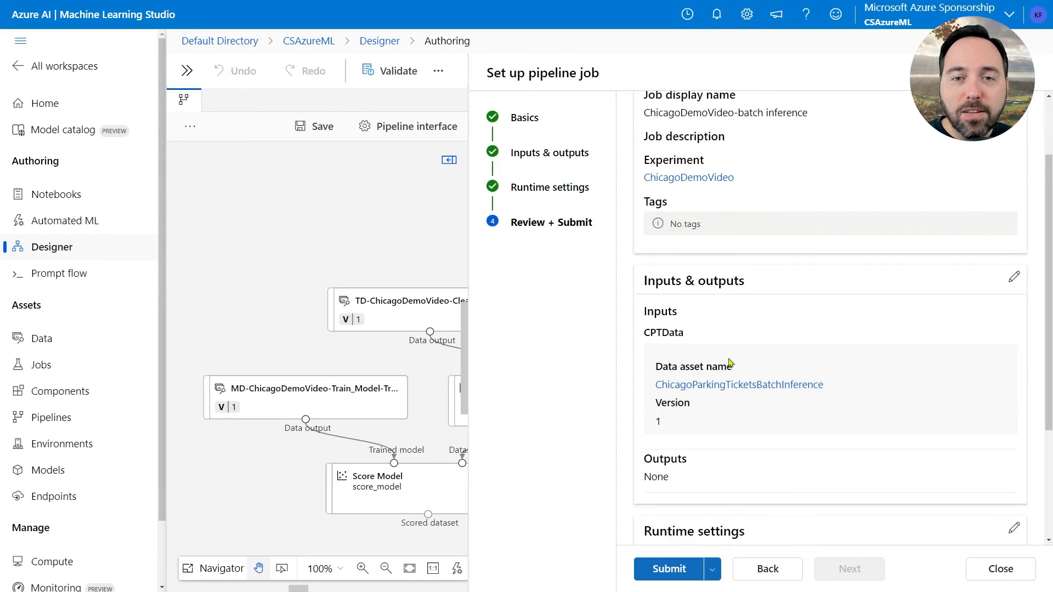
left_click(663, 570)
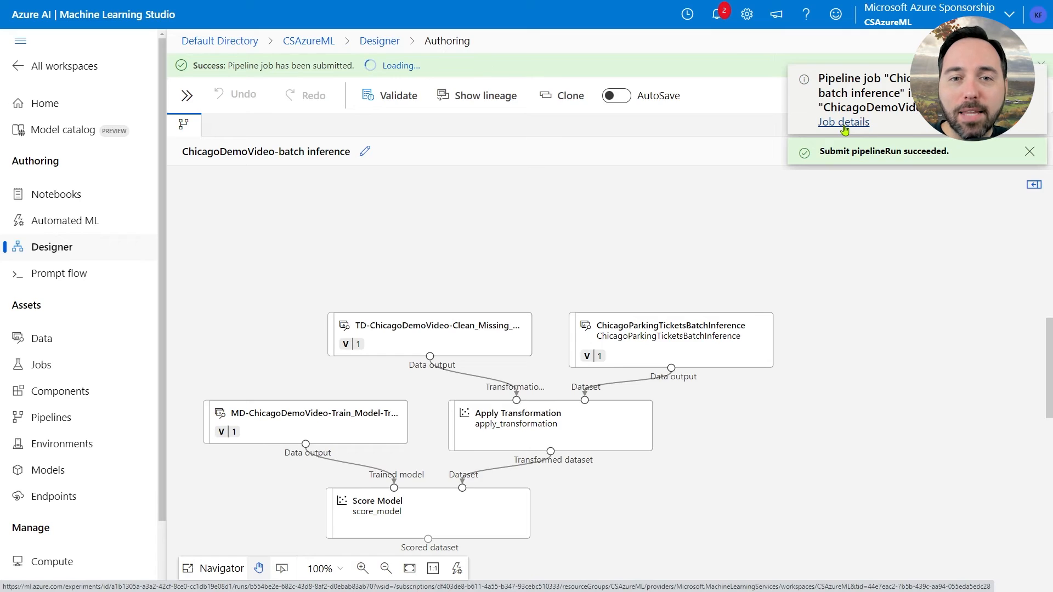
left_click(843, 122)
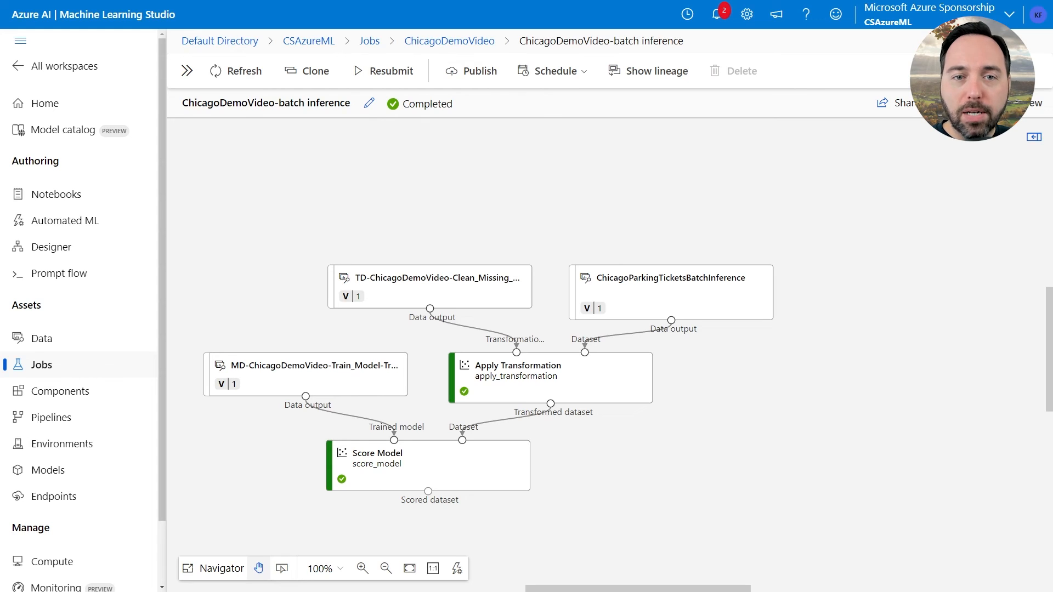
Preview the Score Model component's scored dataset in a widened pane and examine its Scored Labels and Scored Probabilities columns.
left_click(421, 478)
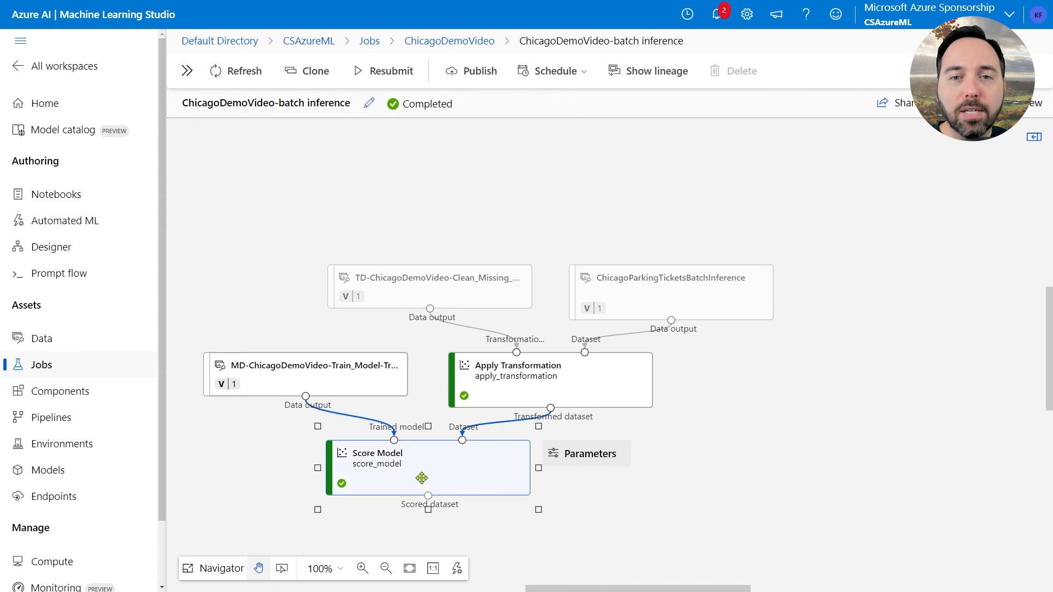
right_click(421, 478)
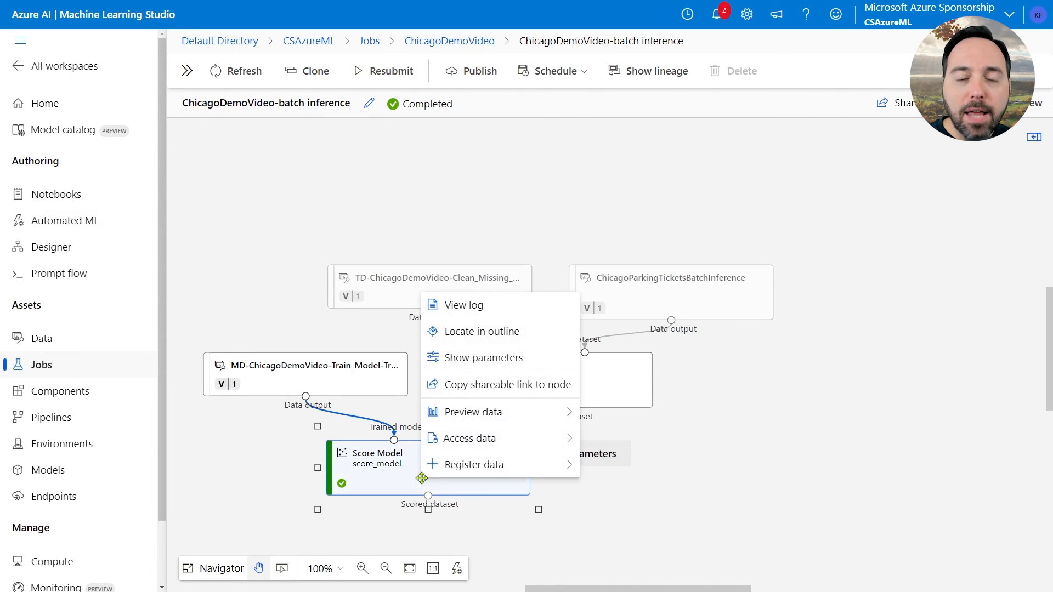
mouse_move(479, 417)
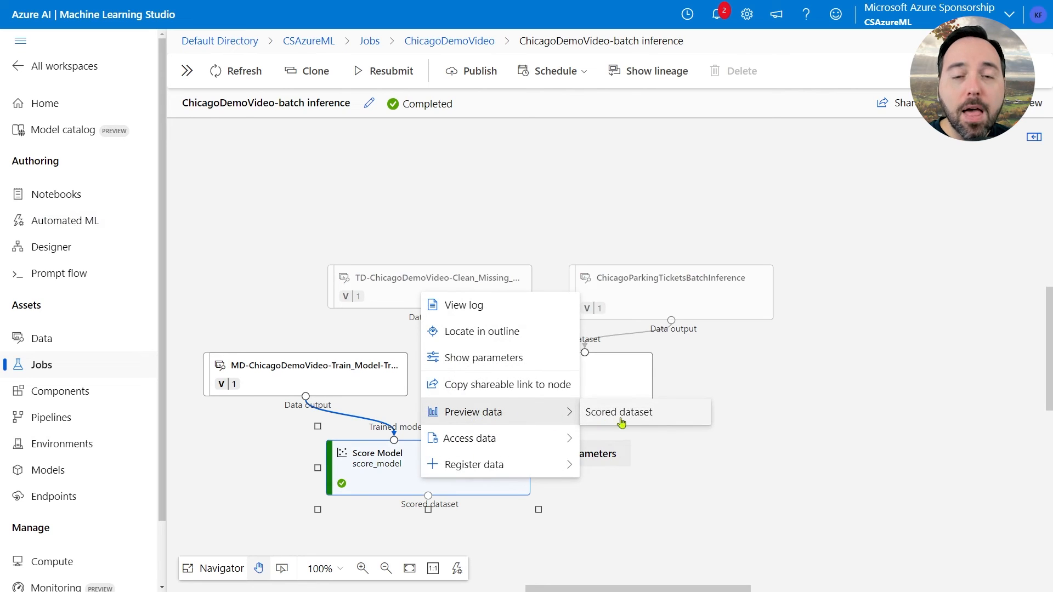
left_click(675, 424)
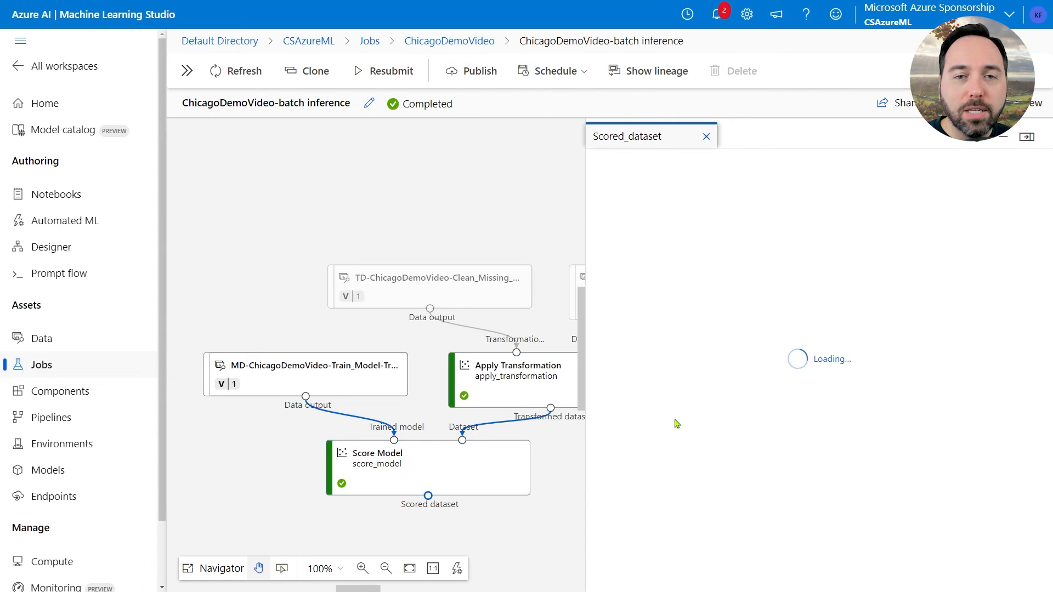
left_click_drag(582, 392, 337, 382)
scroll(252, 439, "right", 7)
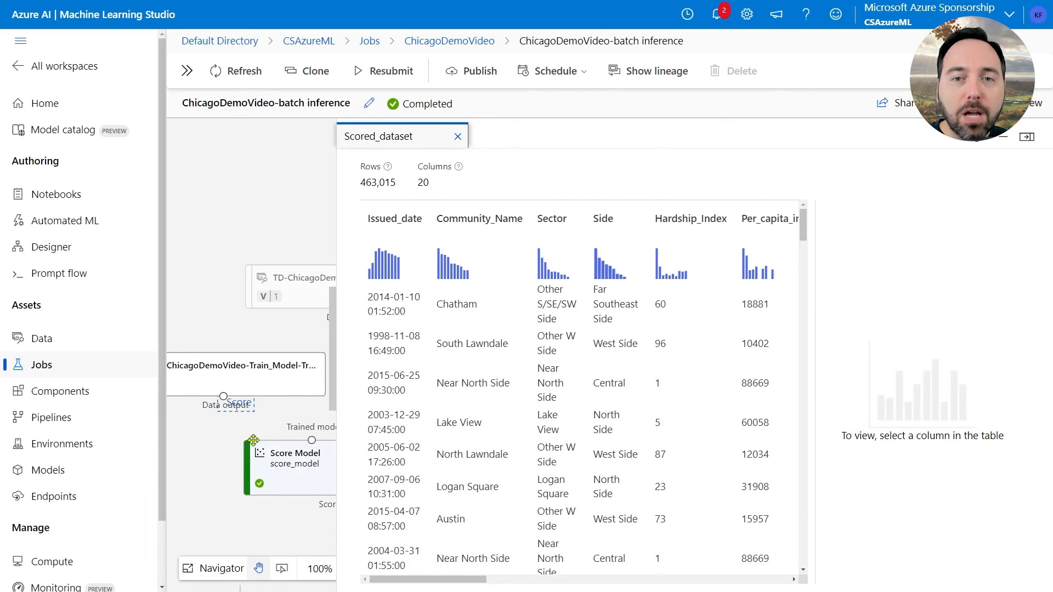
left_click_drag(334, 431, 280, 430)
scroll(349, 456, "right", 5)
scroll(349, 456, "right", 10)
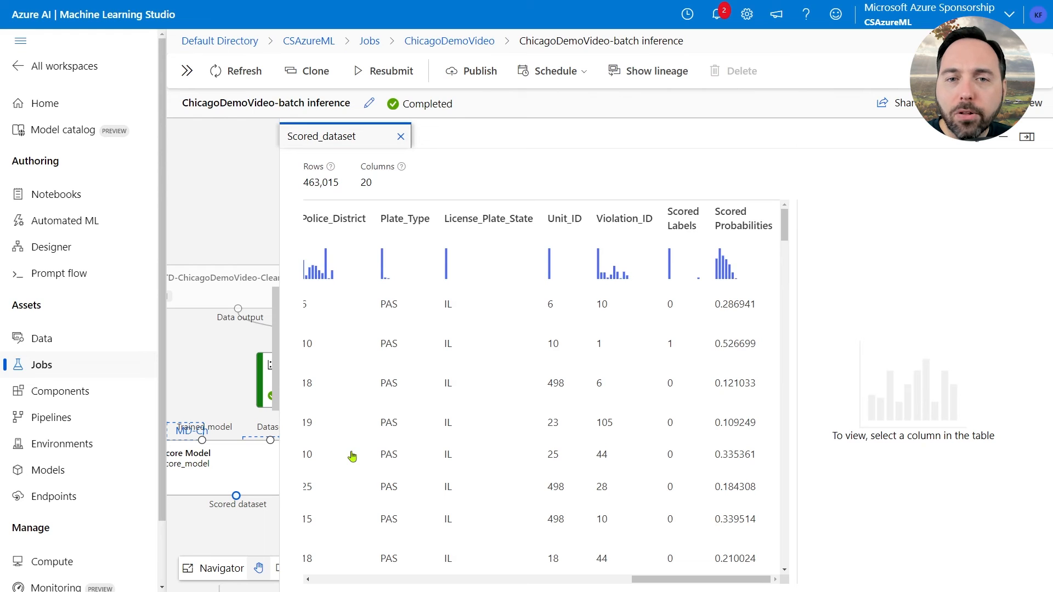
Examine the statistics and frequency histogram of the Scored Labels column.
left_click(679, 243)
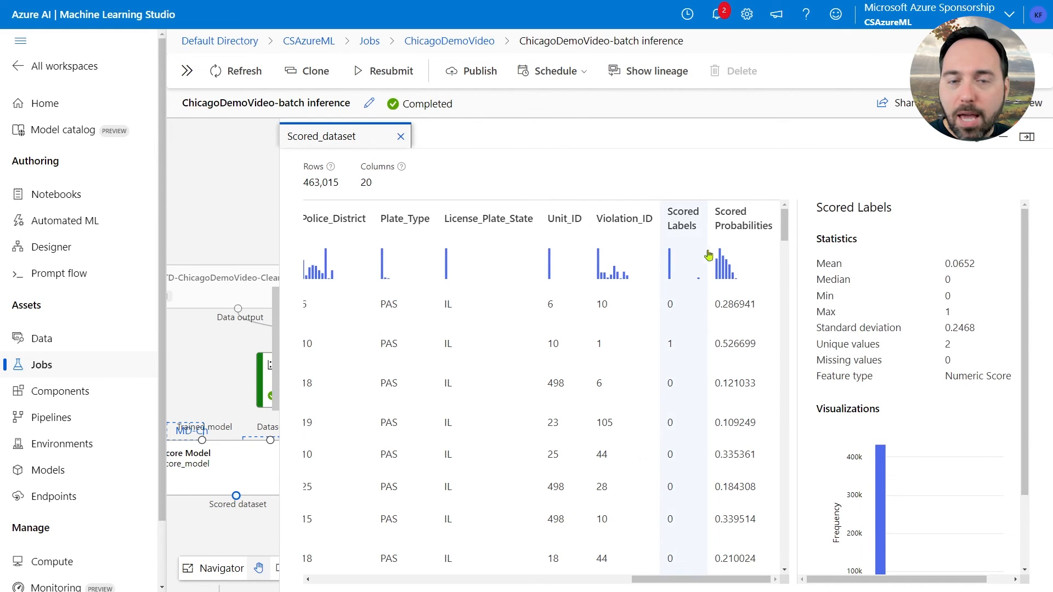
scroll(858, 305, "down", 2)
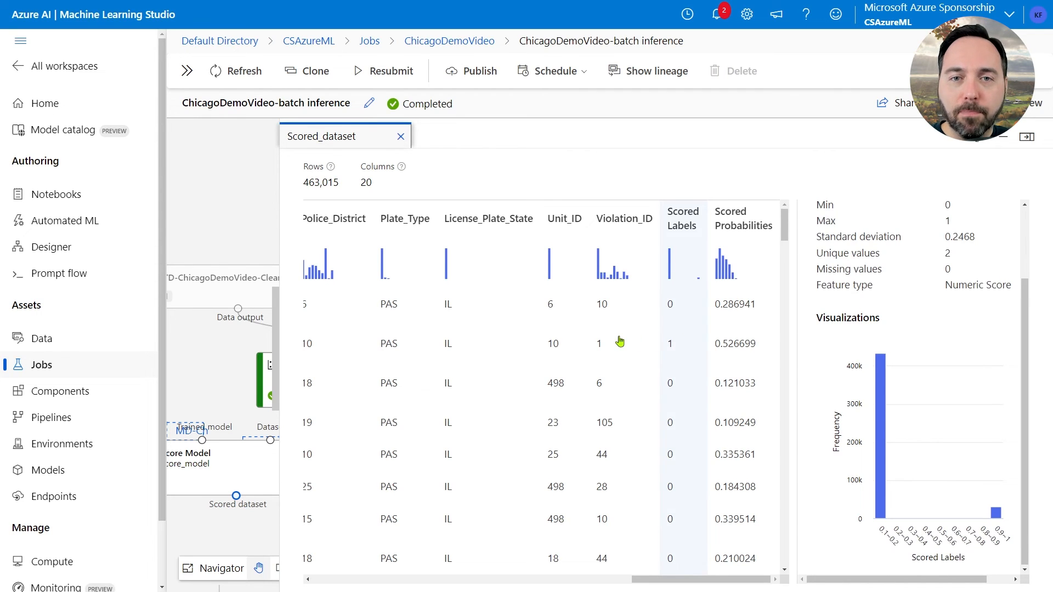
scroll(870, 324, "up", 2)
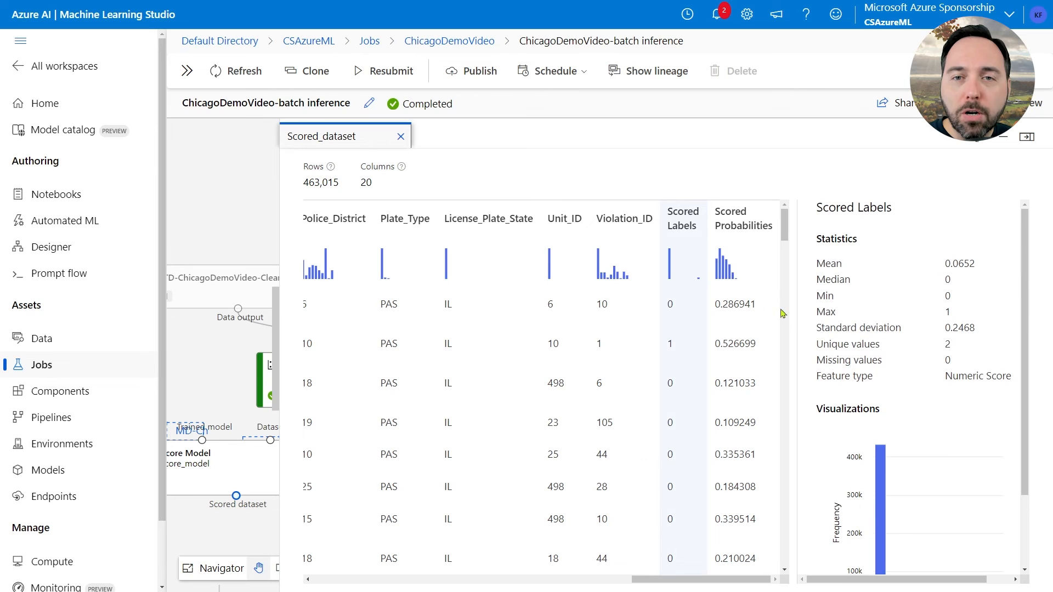
Examine the statistics and frequency histogram bins of the Scored Probabilities column, and close the scored dataset preview.
left_click(736, 273)
scroll(878, 294, "down", 2)
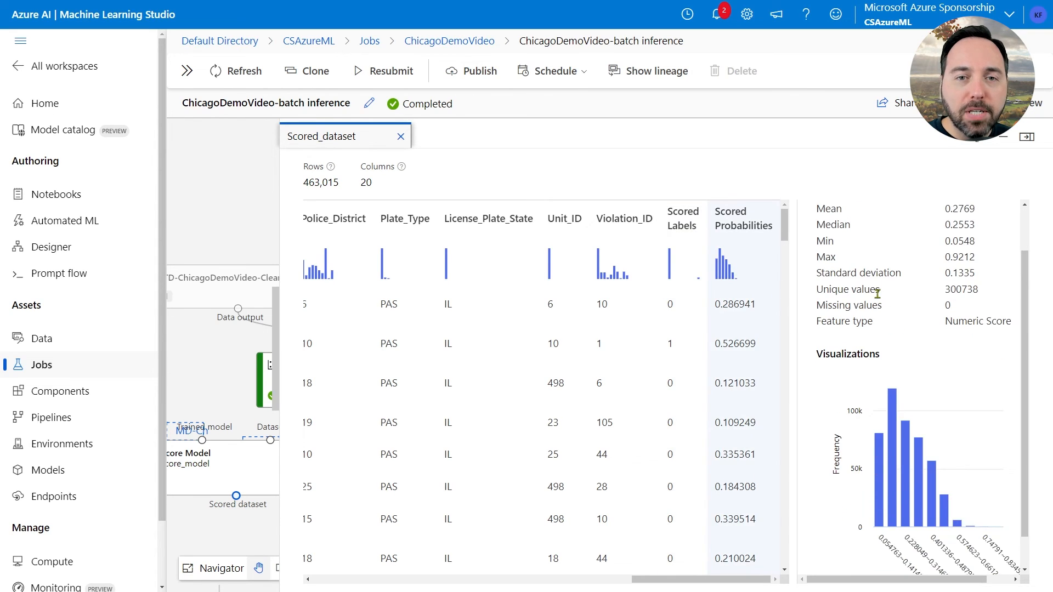
scroll(877, 294, "down", 1)
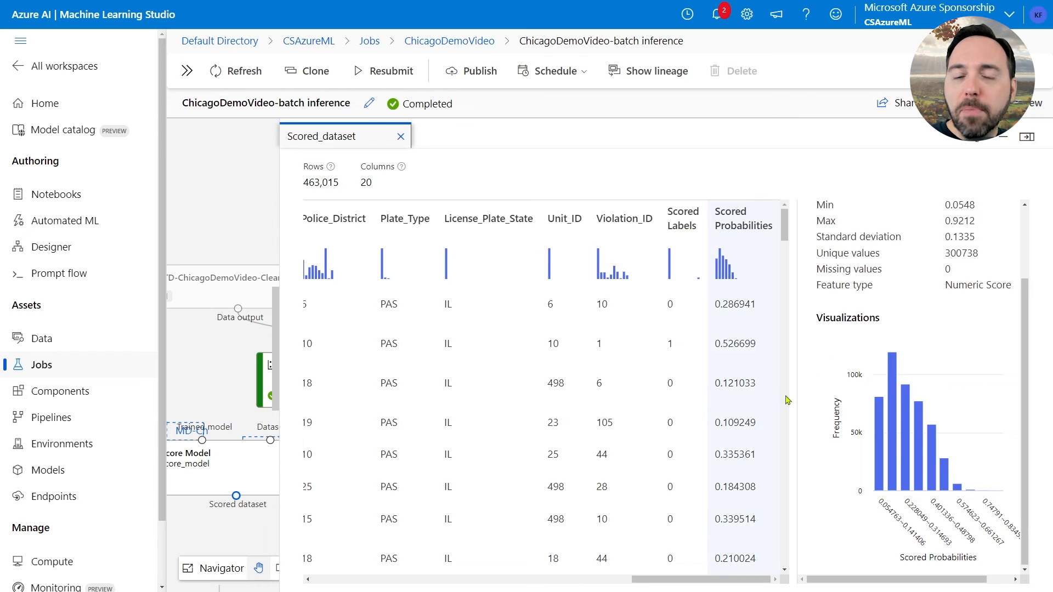
scroll(828, 455, "right", 1)
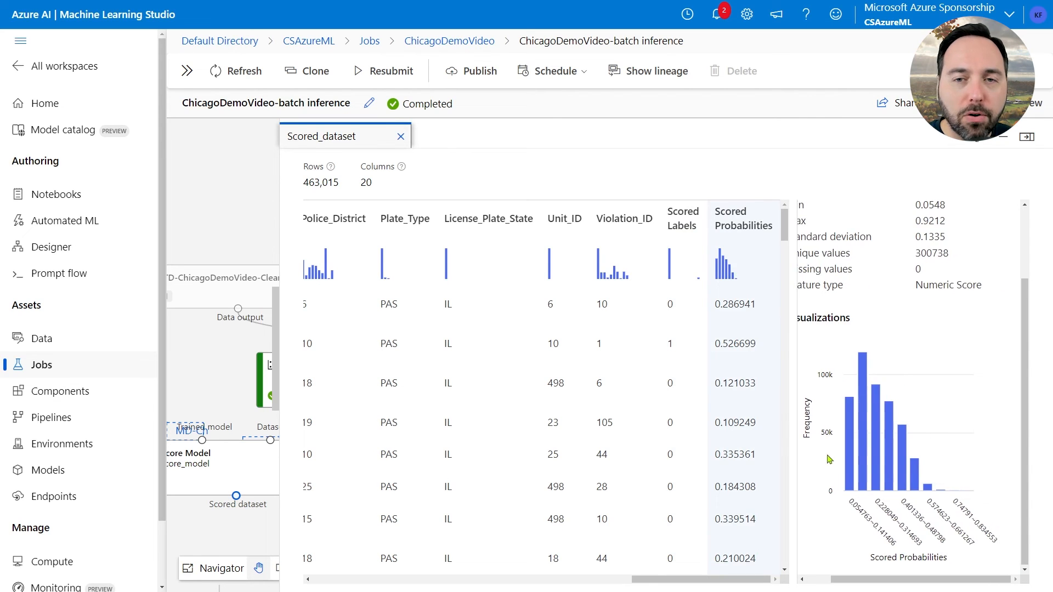
mouse_move(861, 447)
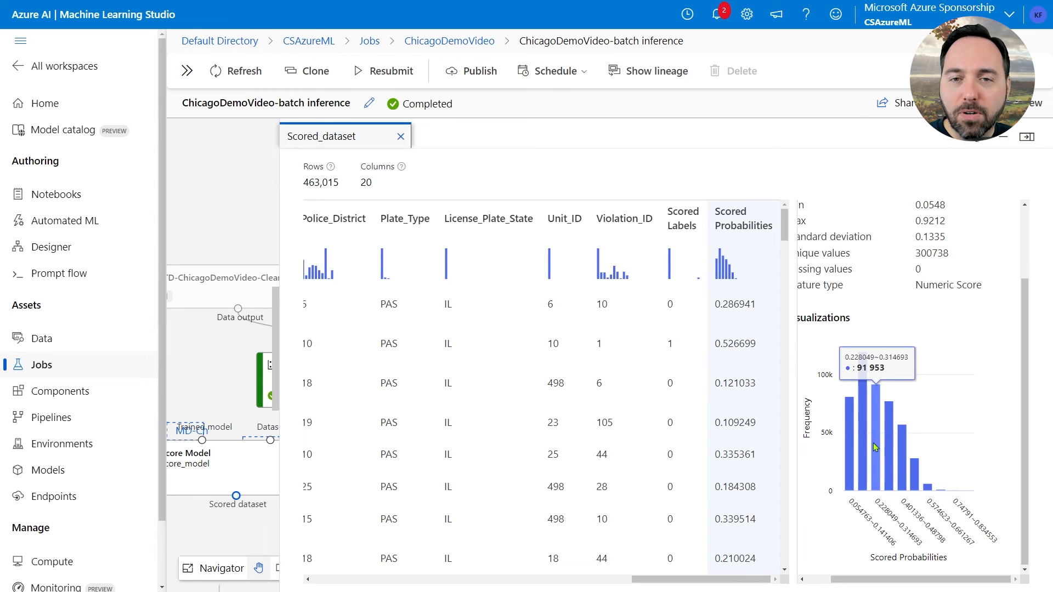
mouse_move(959, 494)
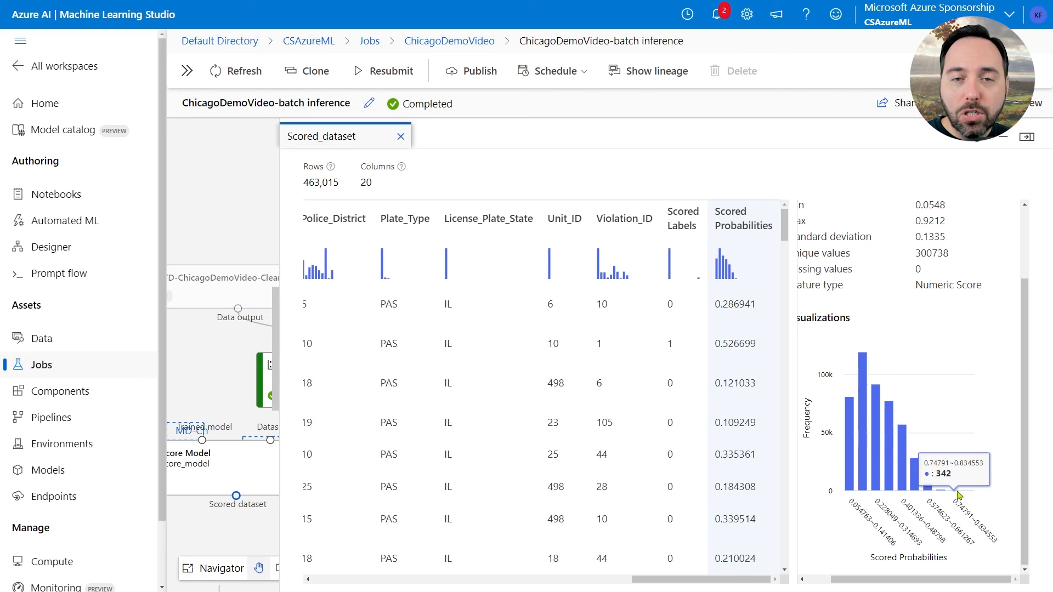
left_click(401, 136)
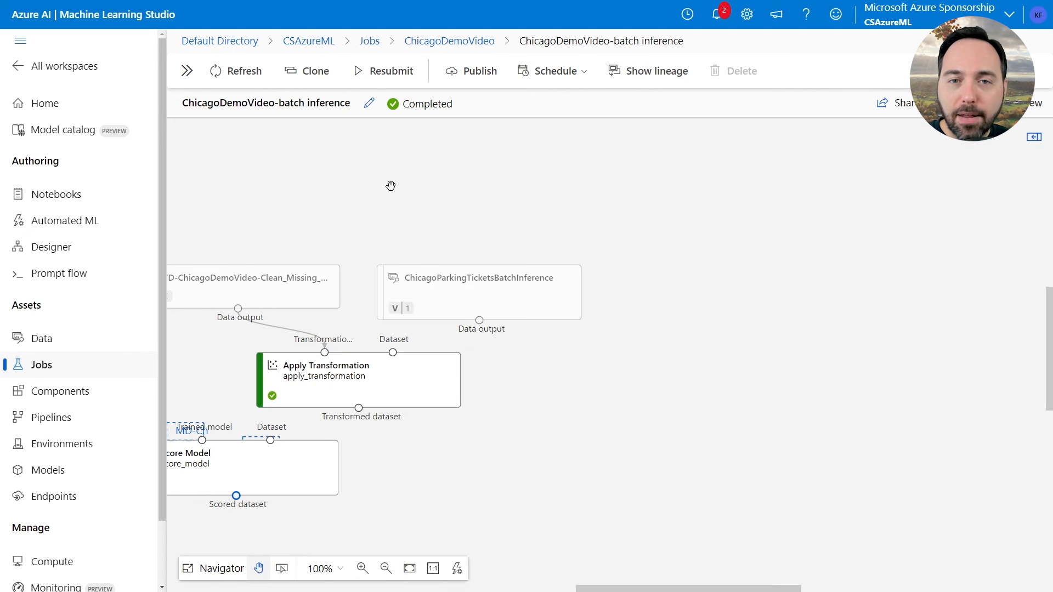
Access the Score Model component's scored dataset in its Azure storage container and enlarge the page to 140%.
right_click(260, 460)
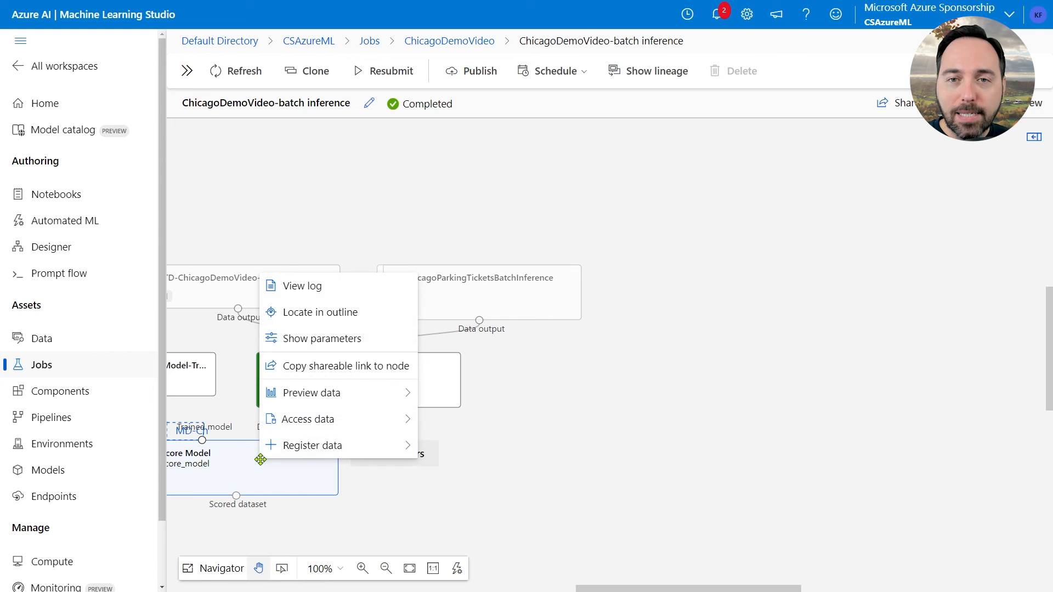
mouse_move(348, 427)
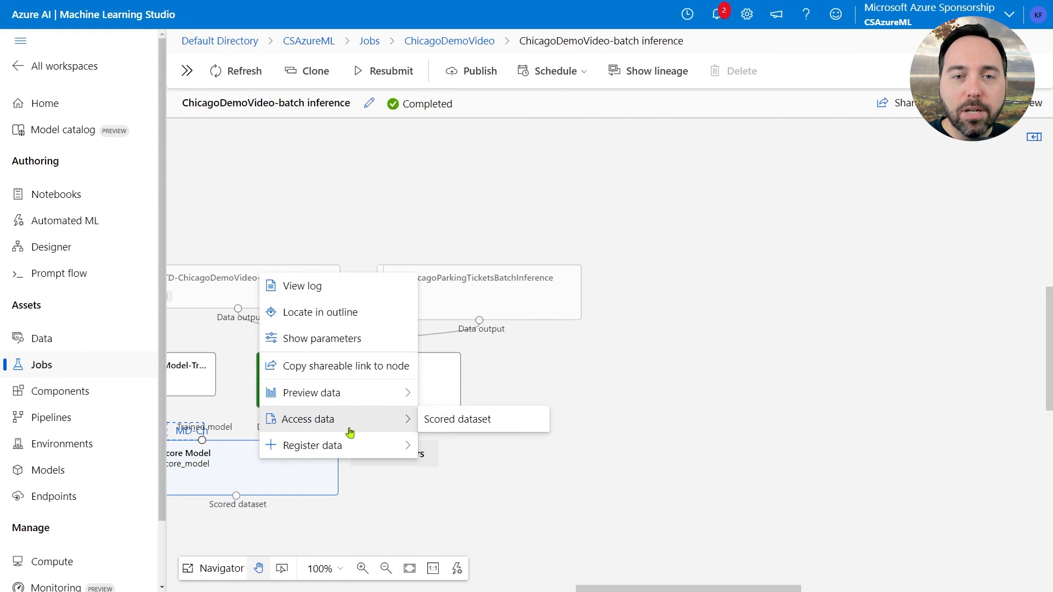
left_click(502, 426)
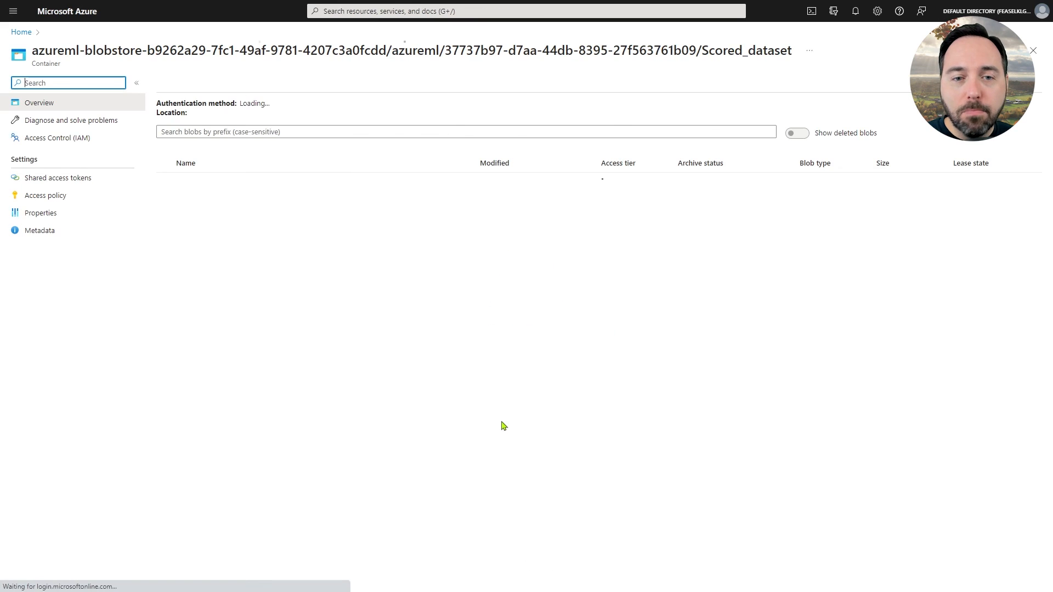
key("ctrl+plus")
key("ctrl+plus")
key("ctrl+plus")
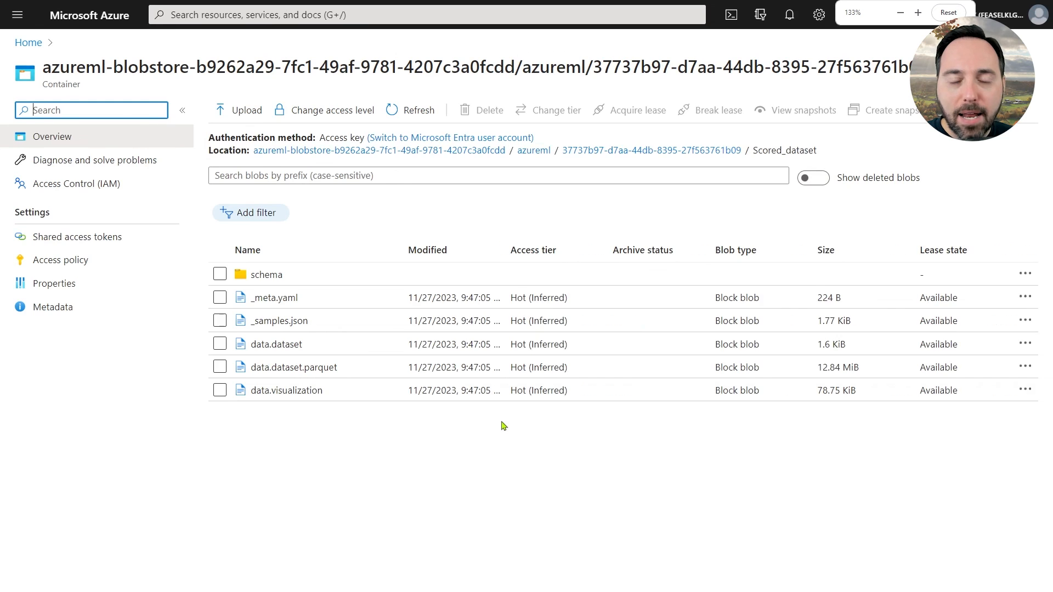
key("ctrl+plus")
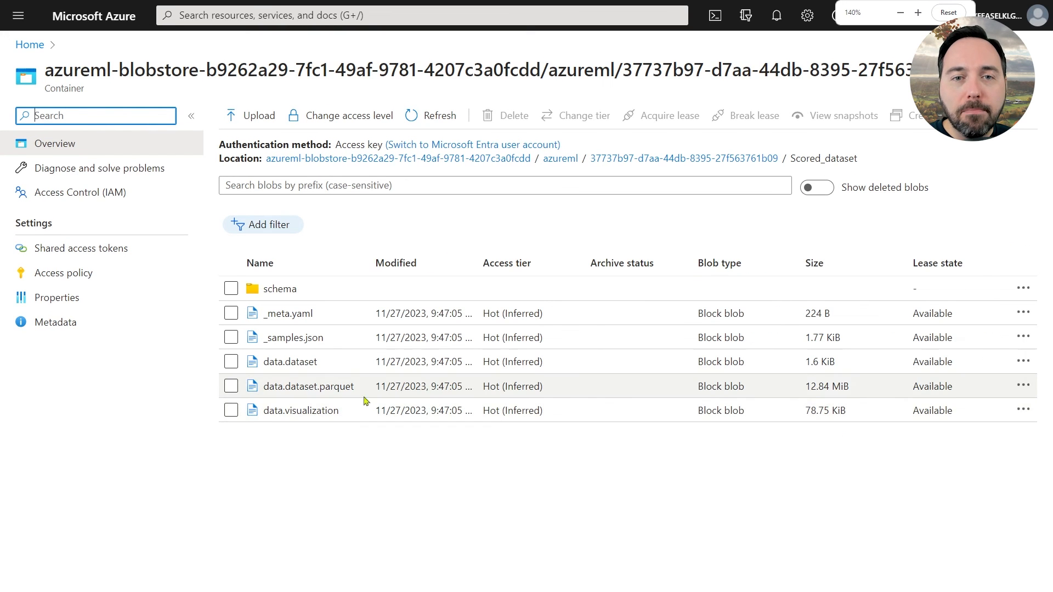
View the properties of the data.dataset.parquet blob and return to the batch inference pipeline graph in Azure Machine Learning Studio.
left_click(299, 389)
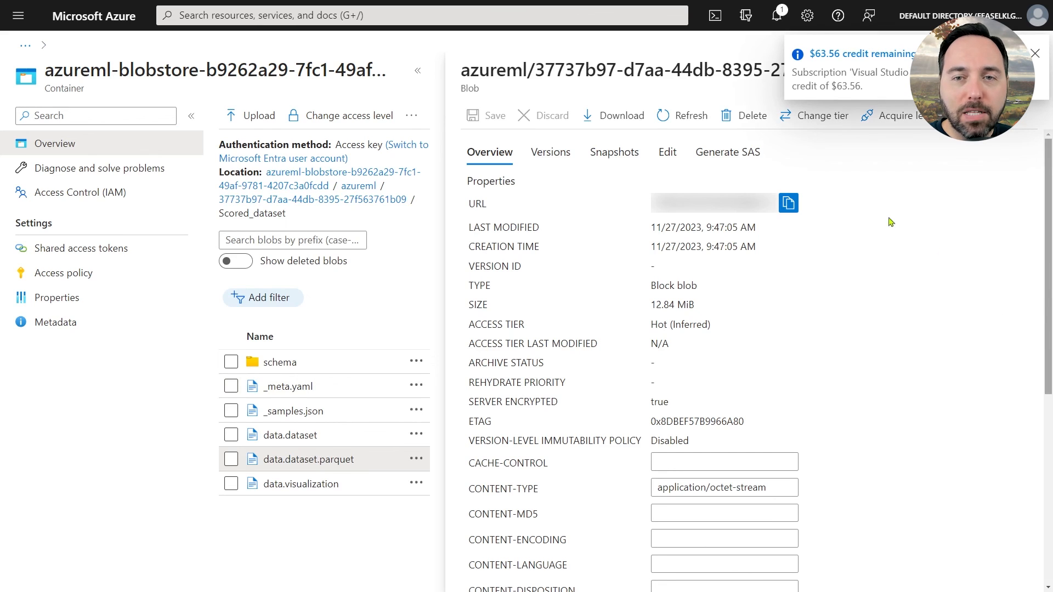
left_click(1036, 55)
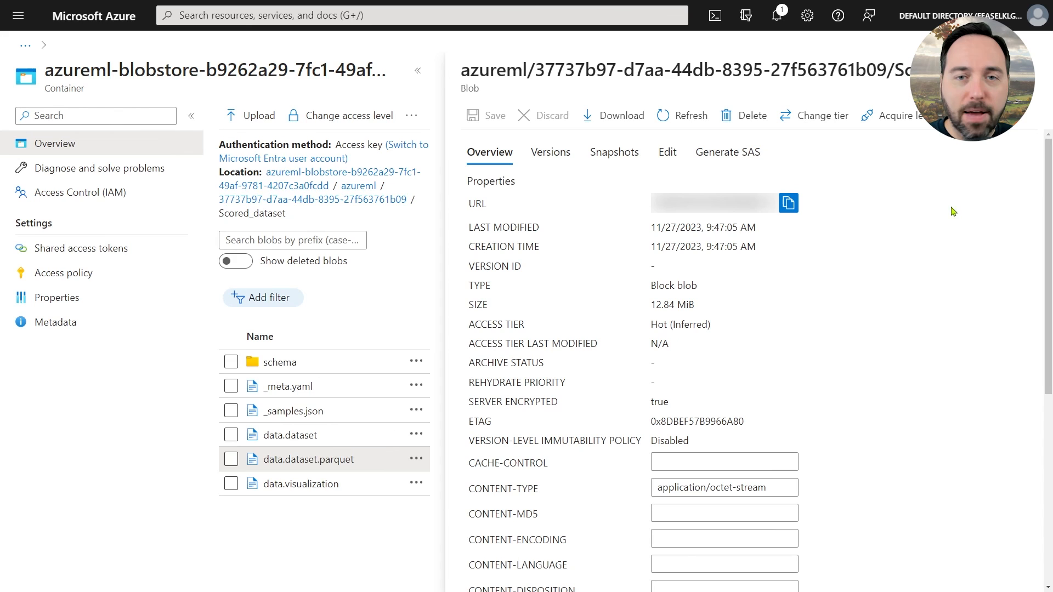
left_click(1037, 76)
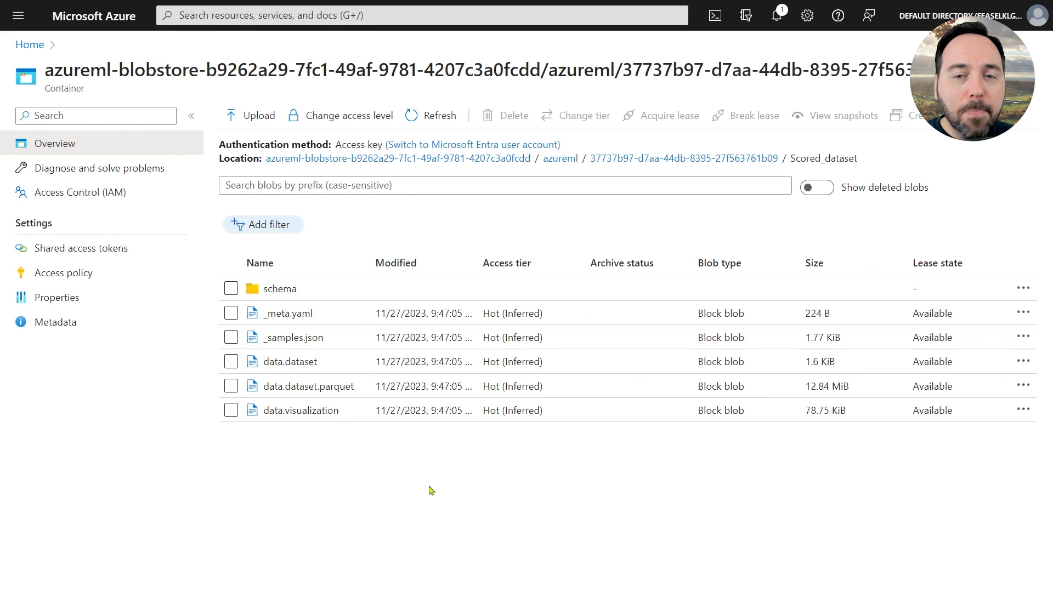
key("ctrl+shift+Tab")
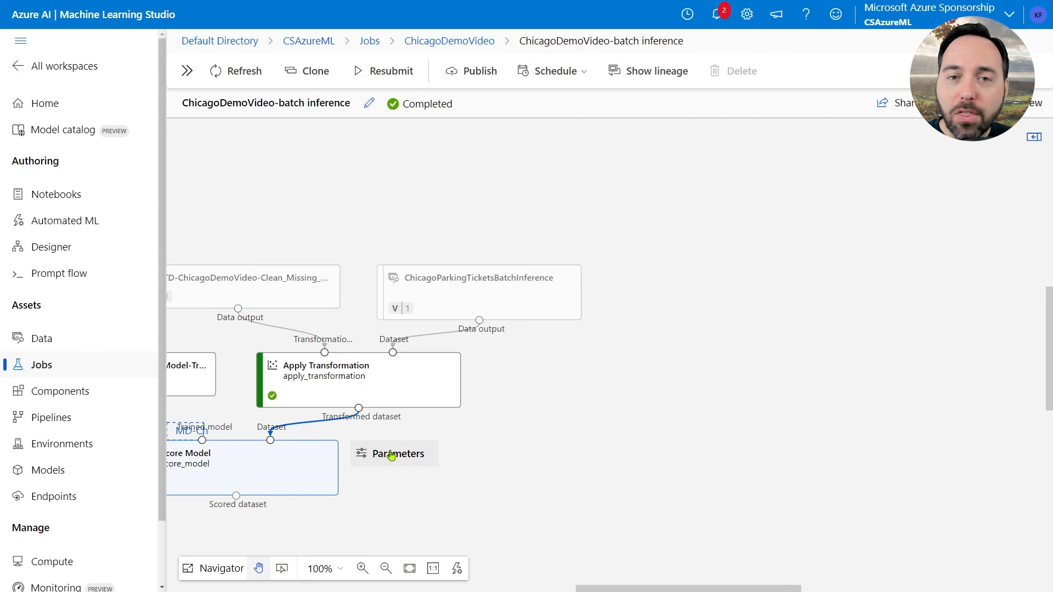
scroll(439, 438, "left", 5)
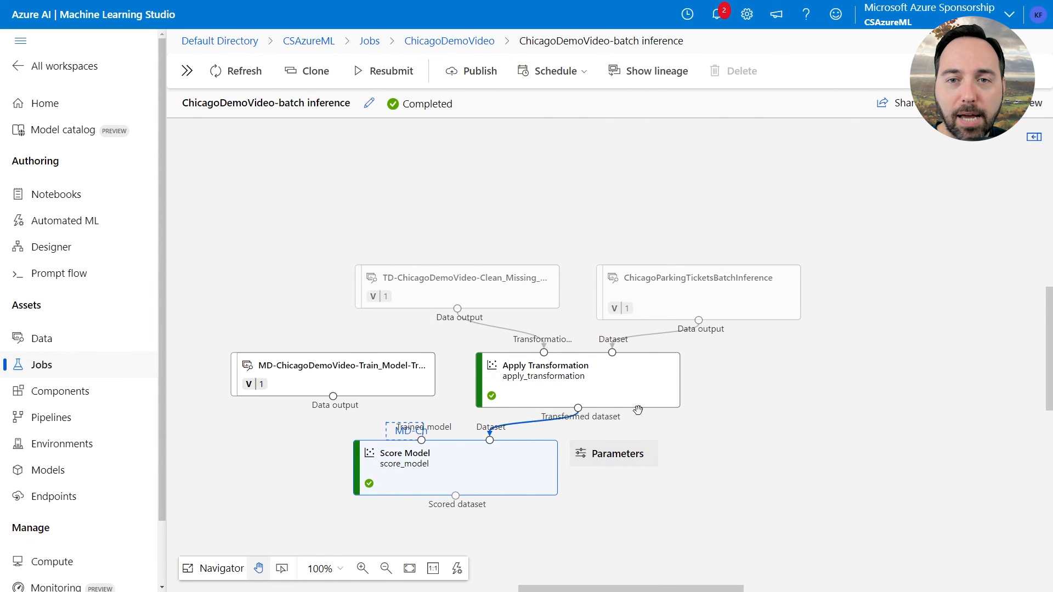